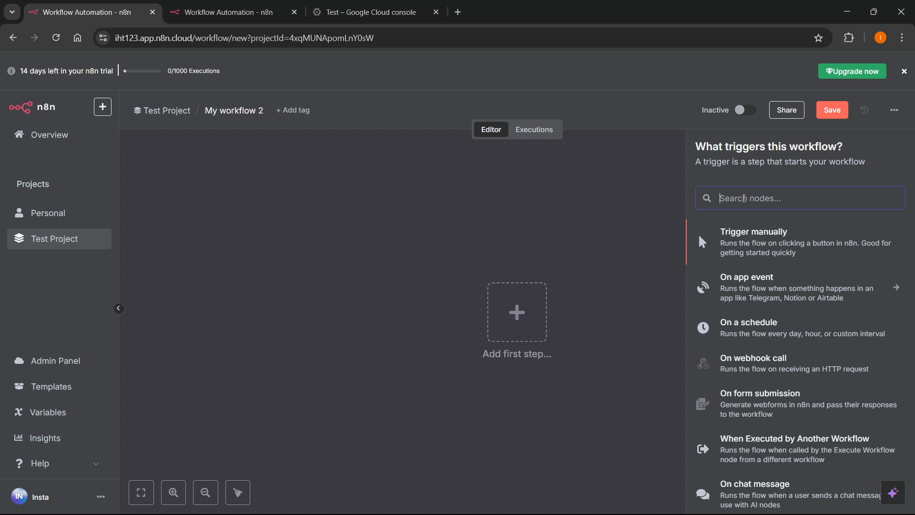
Search 'gmail' in the nodes panel and add the Gmail 'Get a message' action.
text(gmail)
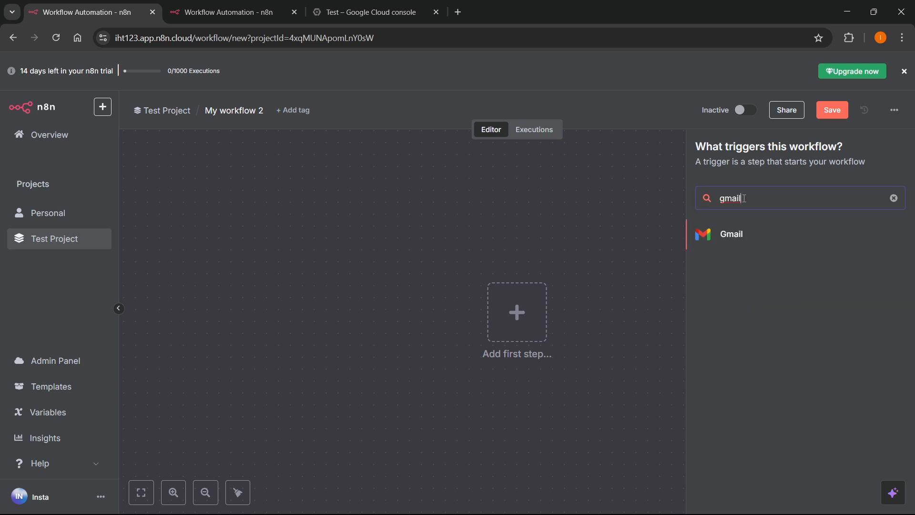
click(750, 235)
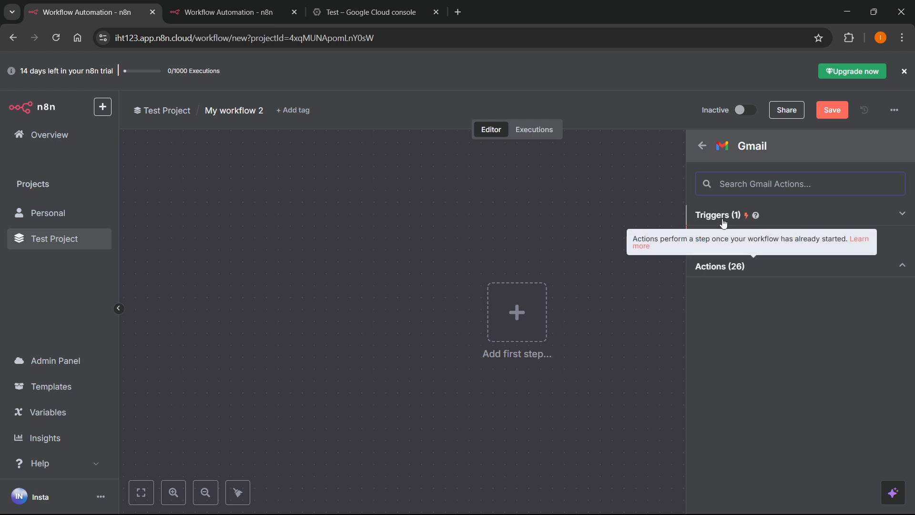
click(733, 272)
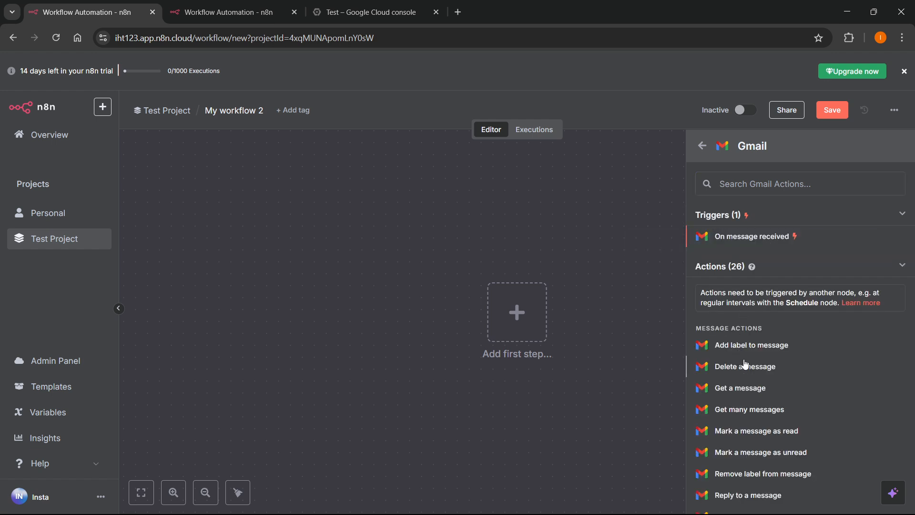
scroll(736, 347, down, 5)
scroll(736, 348, down, 5)
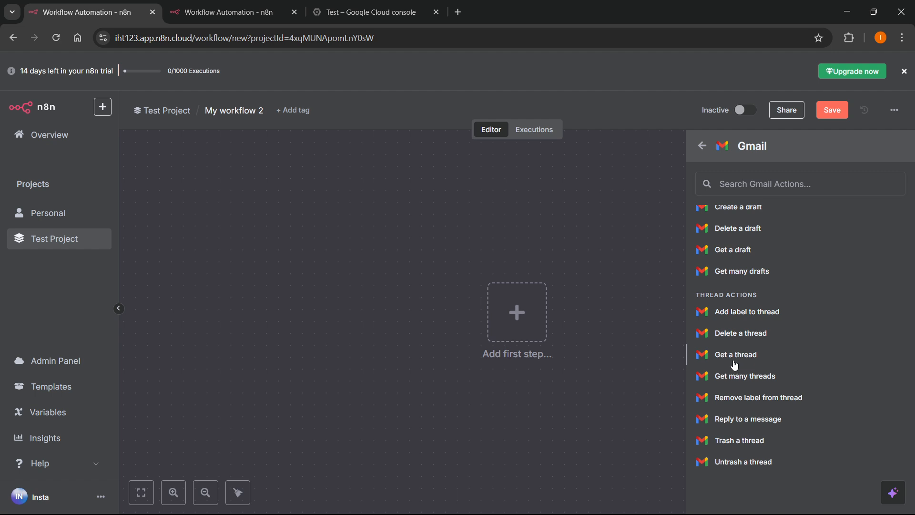
scroll(747, 367, up, 2)
scroll(748, 364, up, 3)
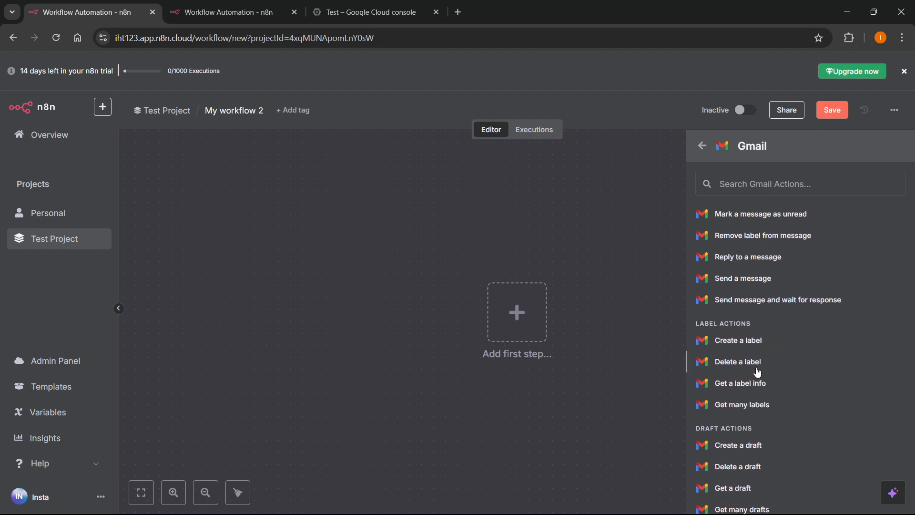
scroll(752, 374, up, 2)
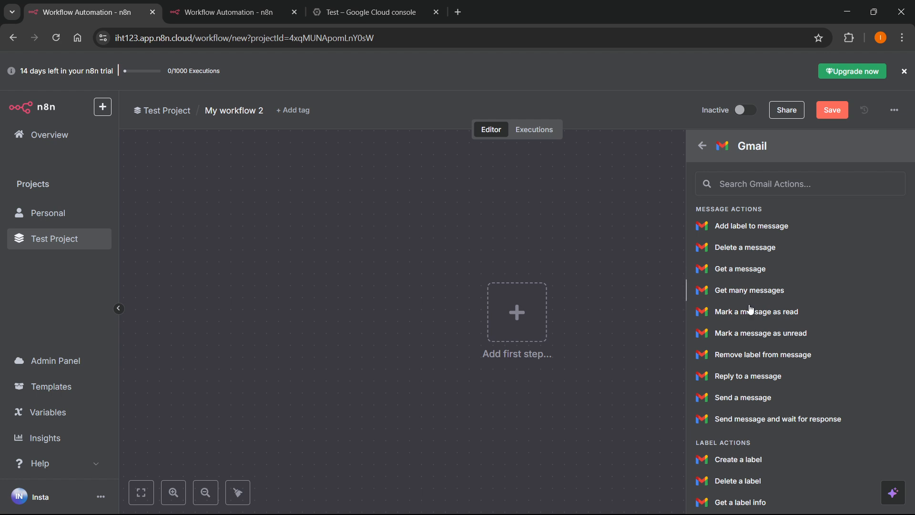
click(734, 270)
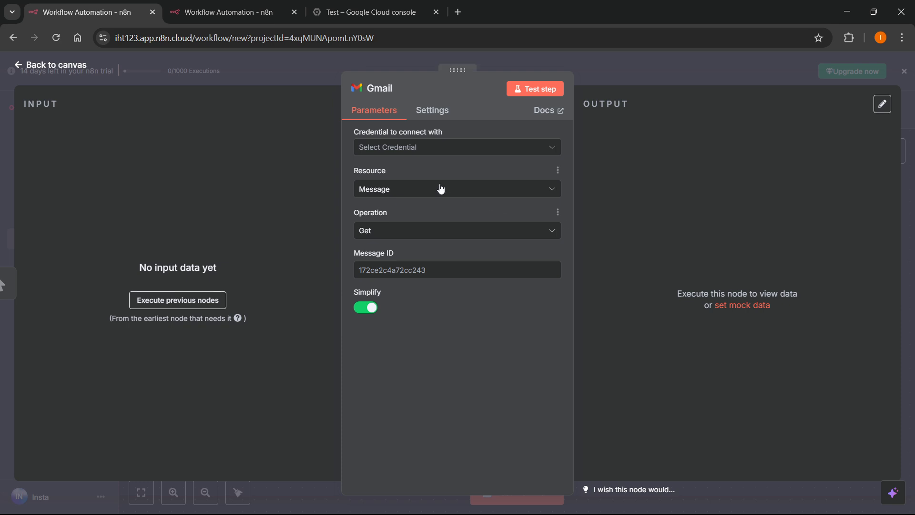
Choose 'Create new credential' from the Gmail node's 'Credential to connect with' dropdown.
click(392, 152)
click(402, 179)
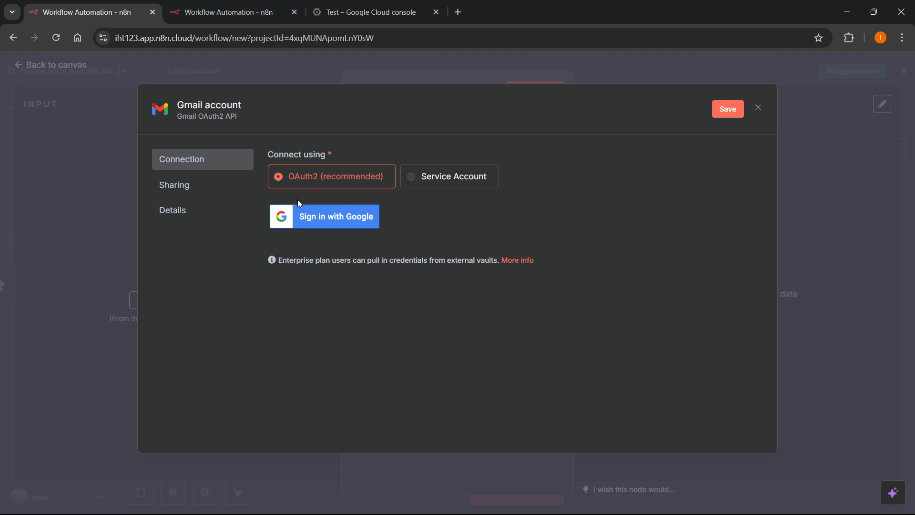
Compare the Gmail and Google Drive credential forms across the two n8n tabs.
click(256, 4)
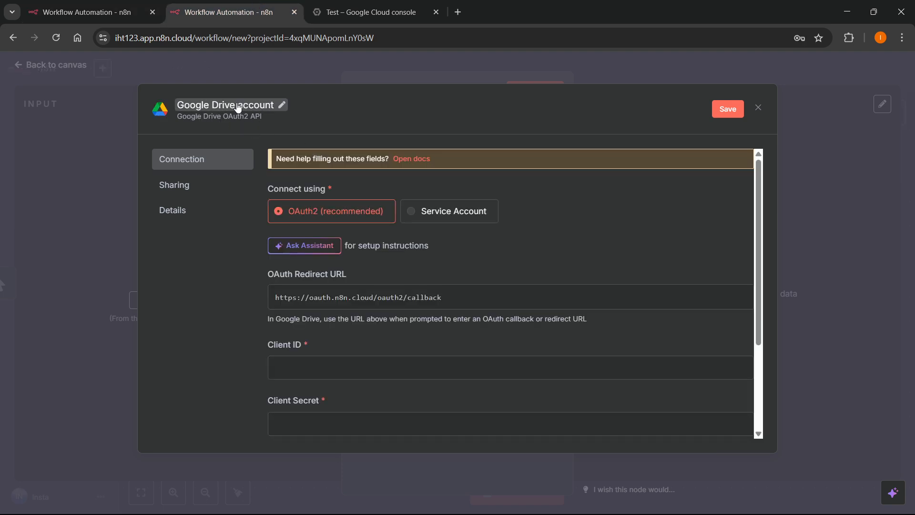
key(ctrl+shift+Tab)
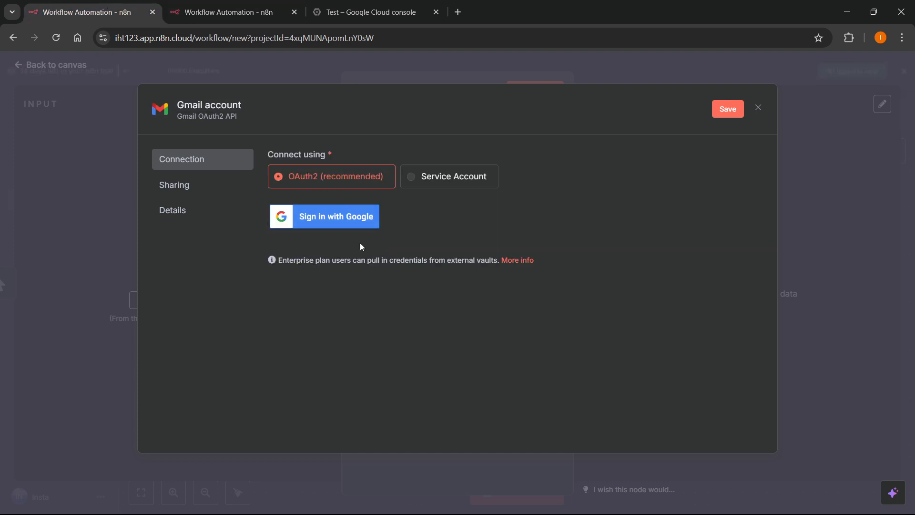
click(240, 5)
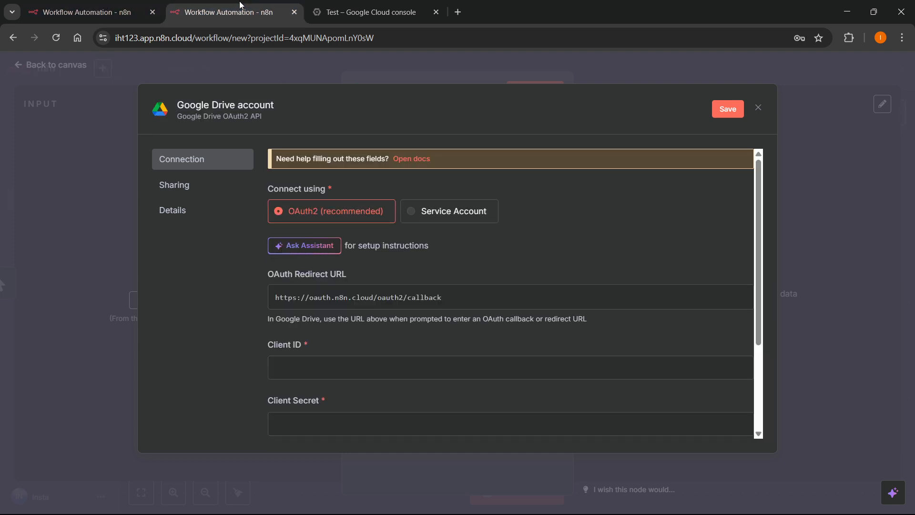
scroll(354, 241, down, 2)
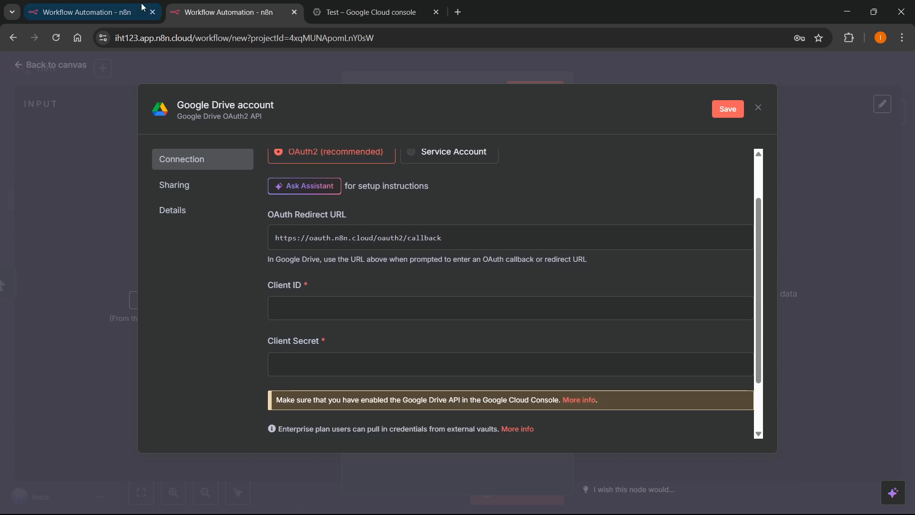
key(ctrl+shift+Tab)
key(ctrl+Tab)
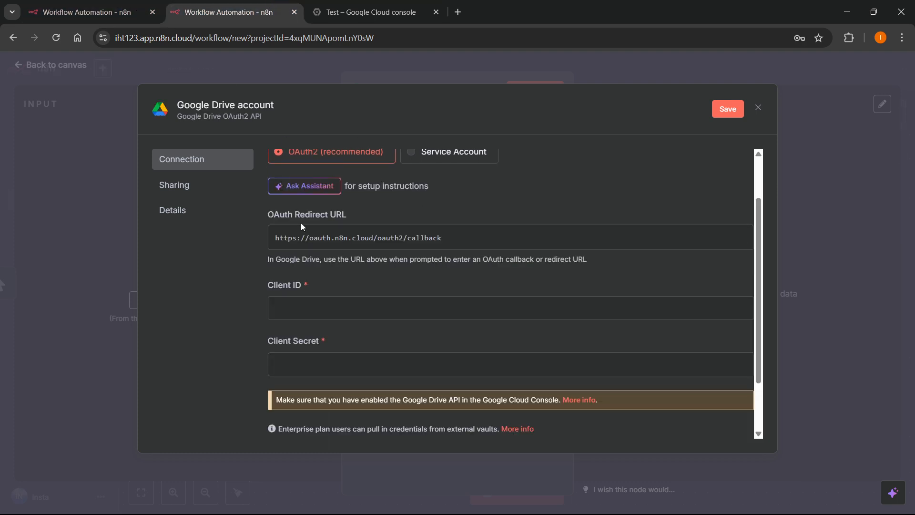
scroll(309, 222, up, 2)
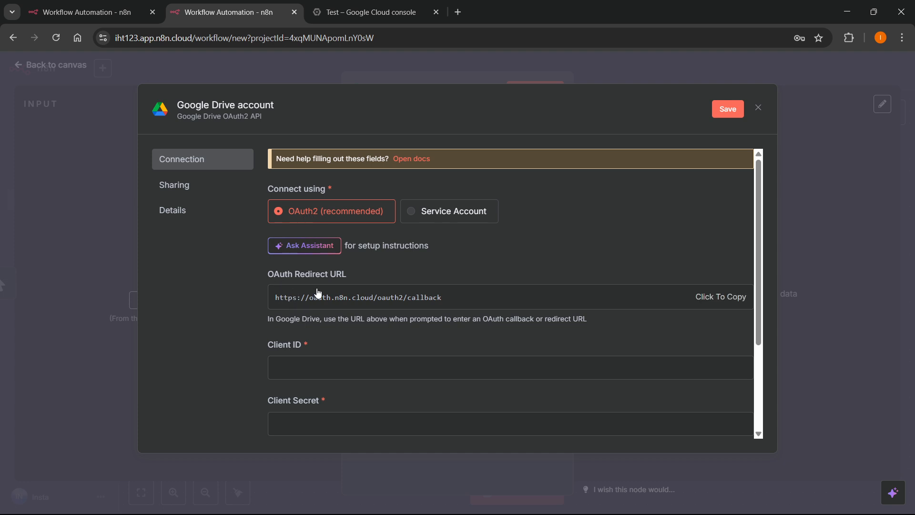
scroll(313, 270, down, 1)
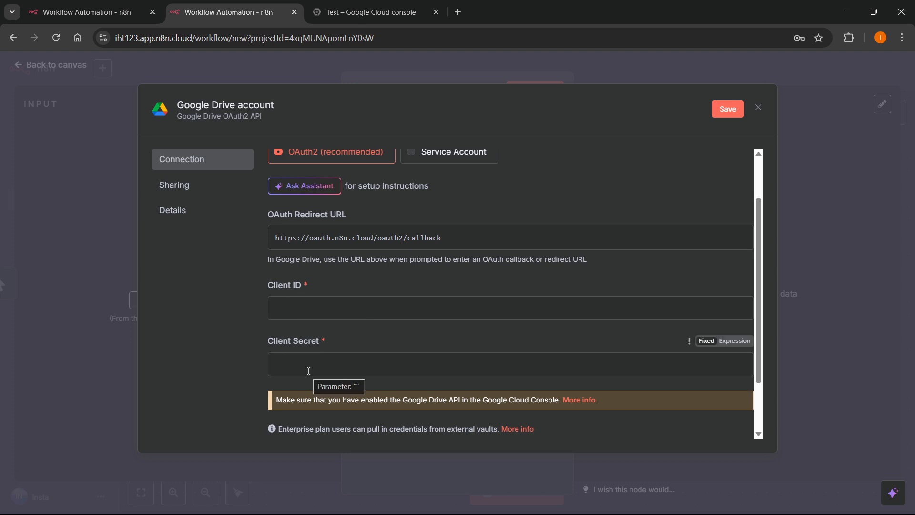
scroll(309, 370, up, 1)
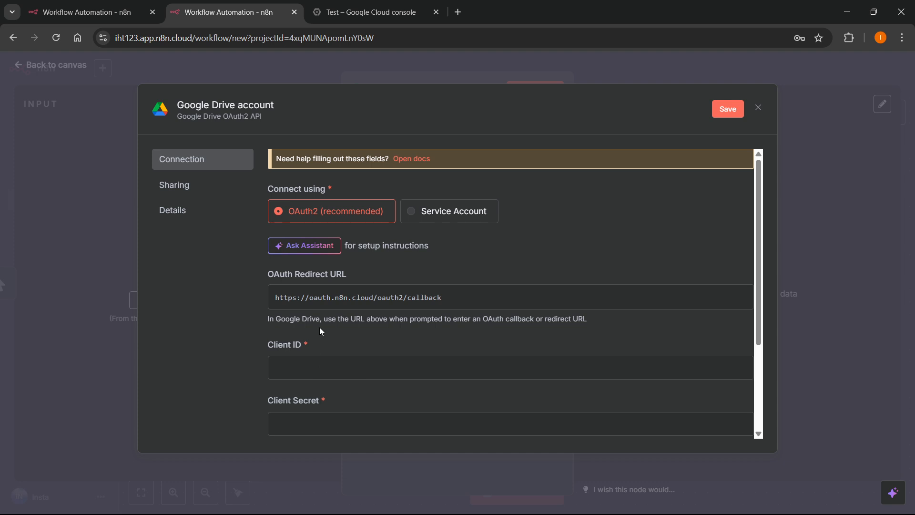
Recheck both credential forms, then open the Google Drive credential's setup docs.
click(84, 12)
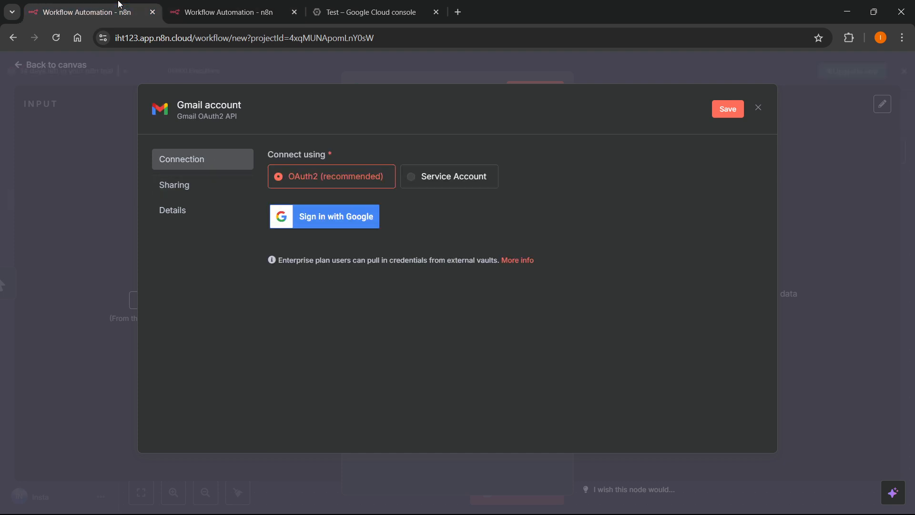
click(215, 6)
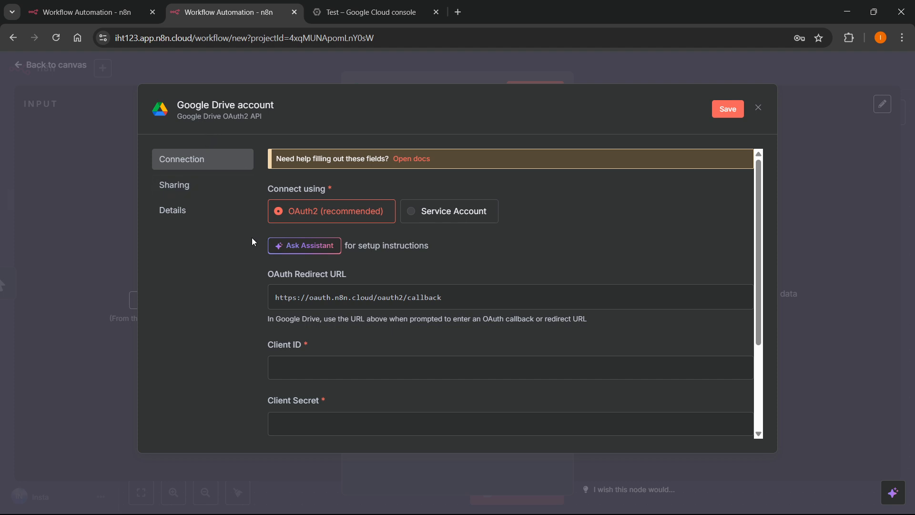
scroll(303, 233, down, 1)
scroll(319, 231, up, 1)
click(86, 12)
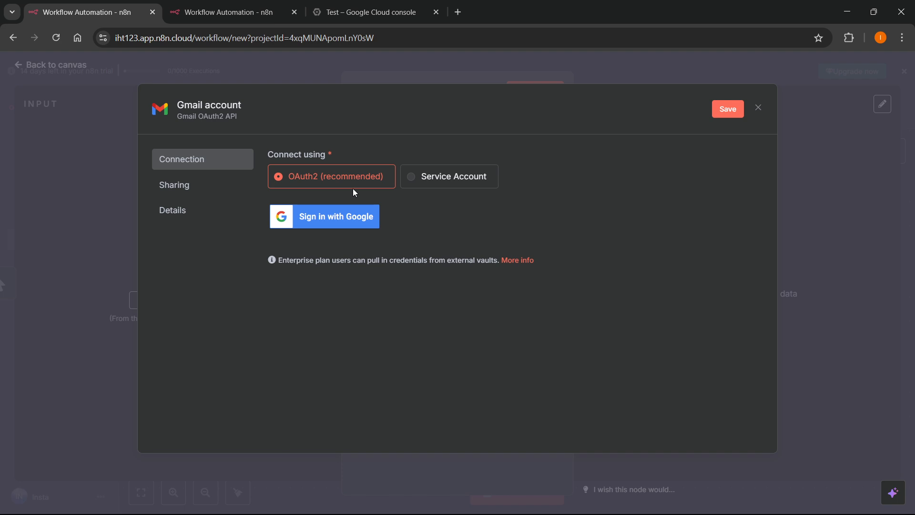
click(221, 12)
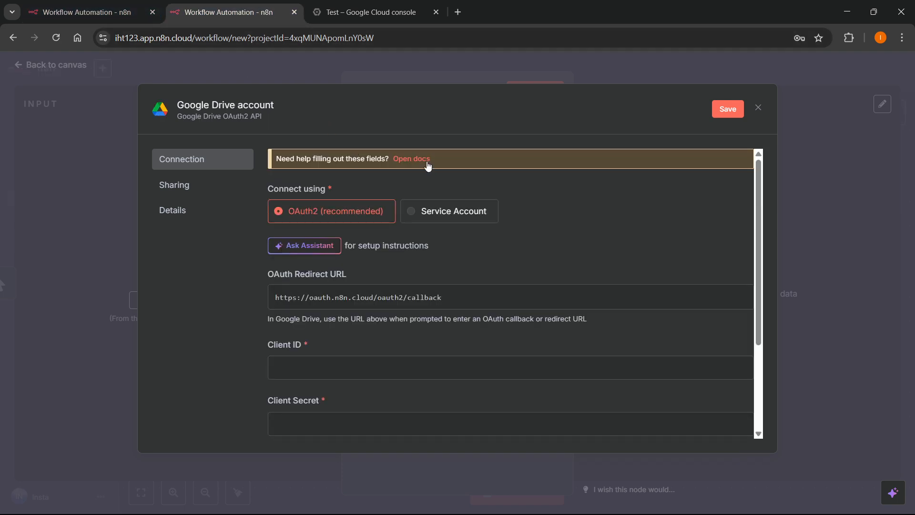
click(81, 12)
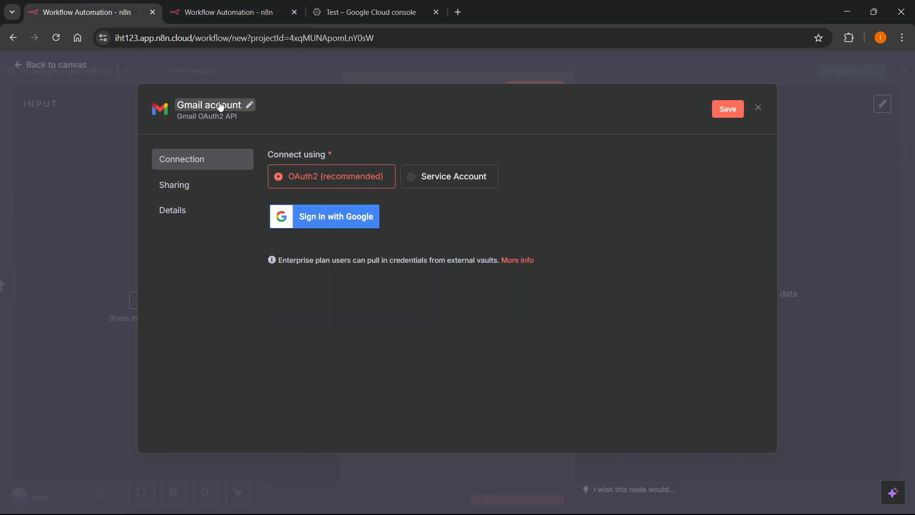
click(222, 12)
click(418, 155)
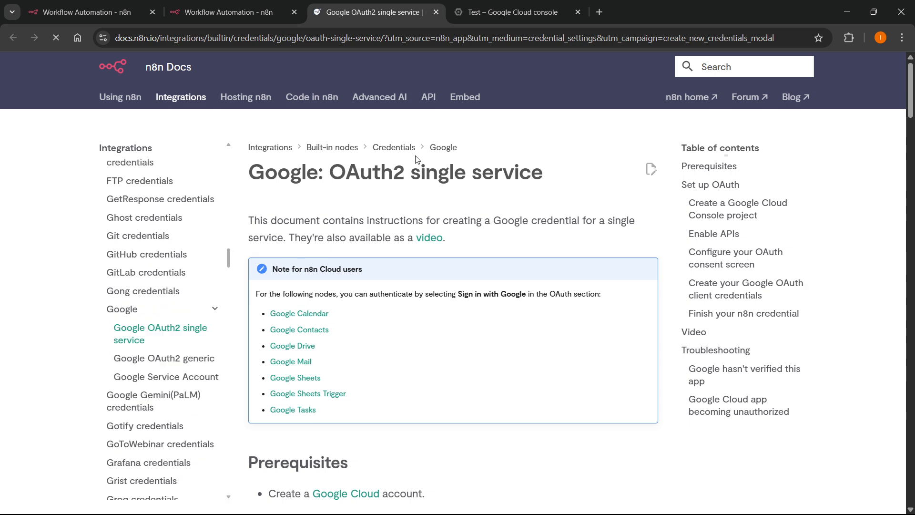
Scroll to the Google OAuth setup steps in the docs, then close the docs tab.
scroll(306, 373, down, 2)
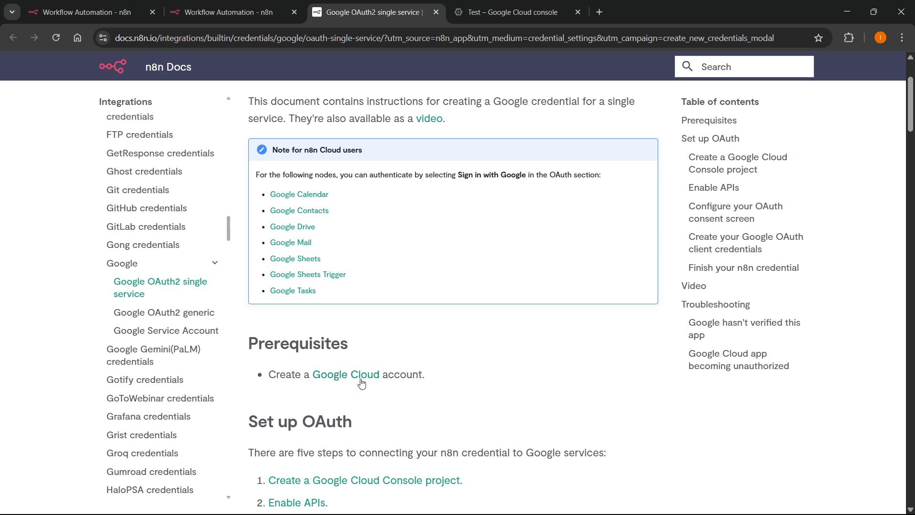
middle_click(379, 4)
From the project picker, create a Google Cloud project called 'Gmail' with Location left as No organisation.
click(376, 9)
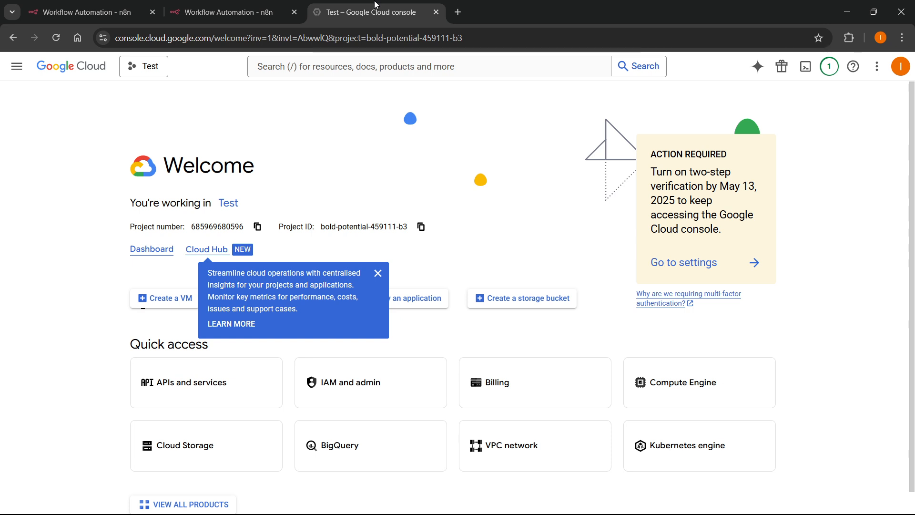
click(377, 273)
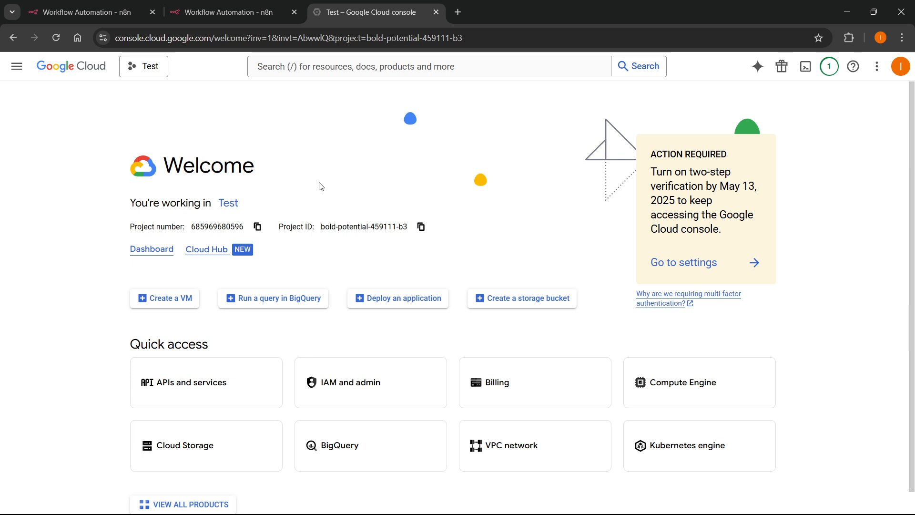
click(152, 71)
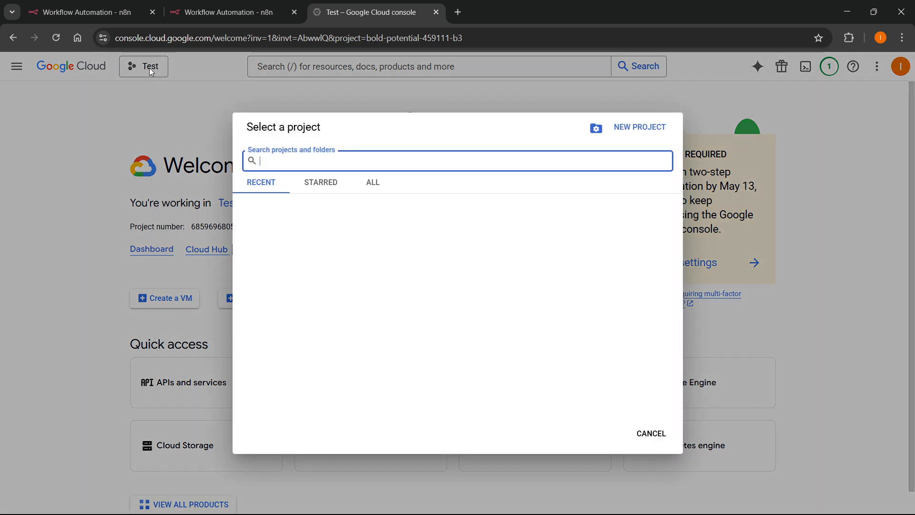
click(641, 128)
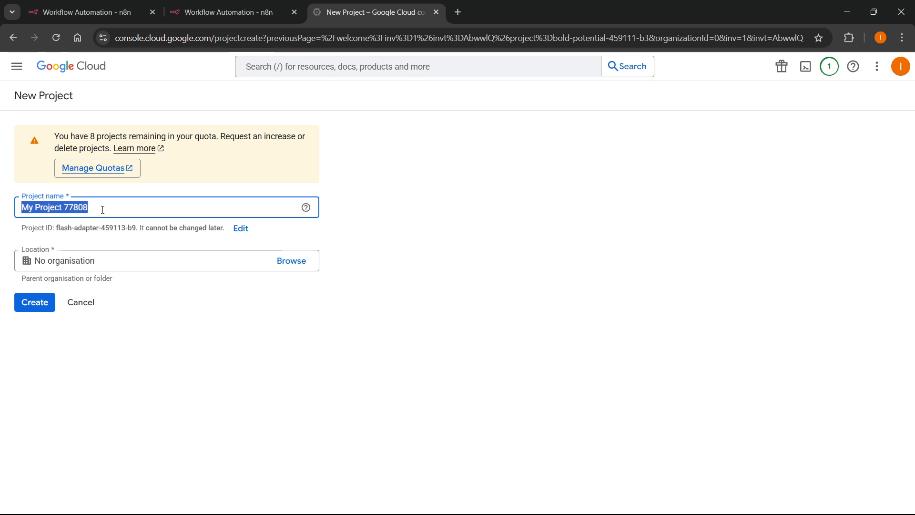
text(Gmail)
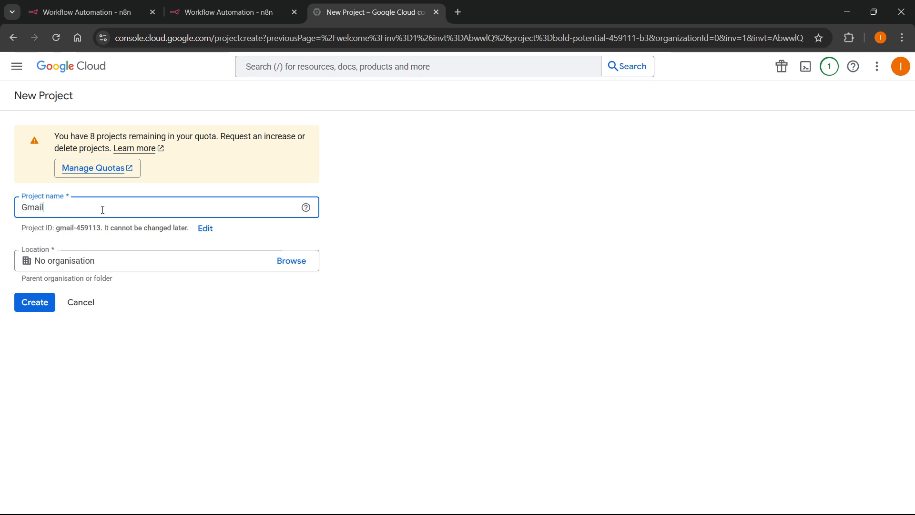
click(101, 260)
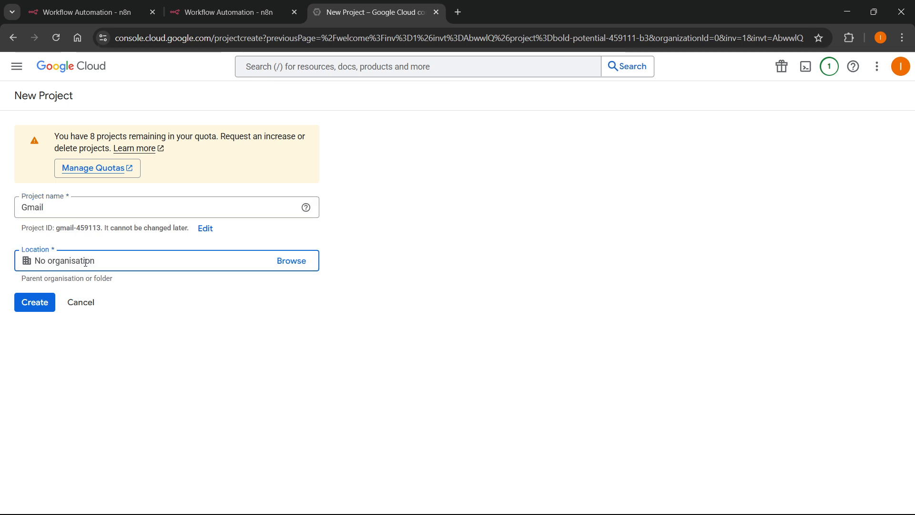
click(114, 335)
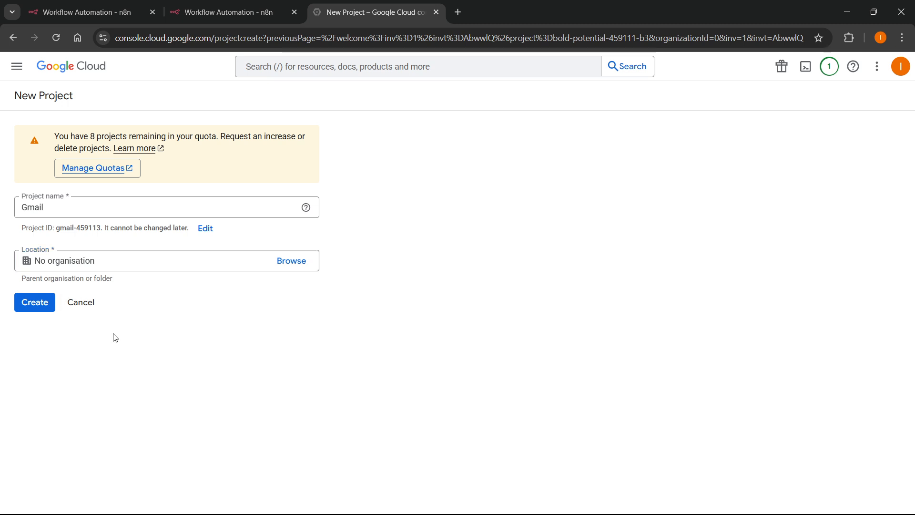
click(36, 301)
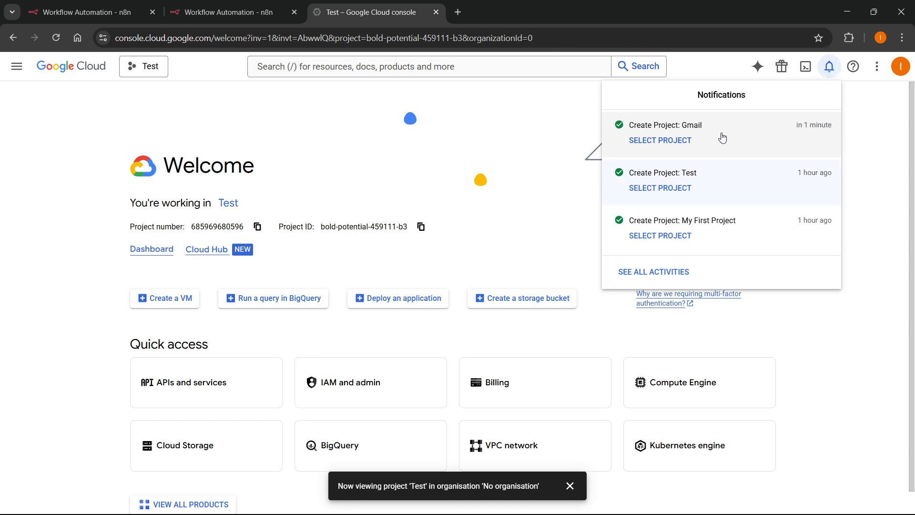
Select the Gmail project and go to APIs and services > OAuth consent screen.
click(655, 142)
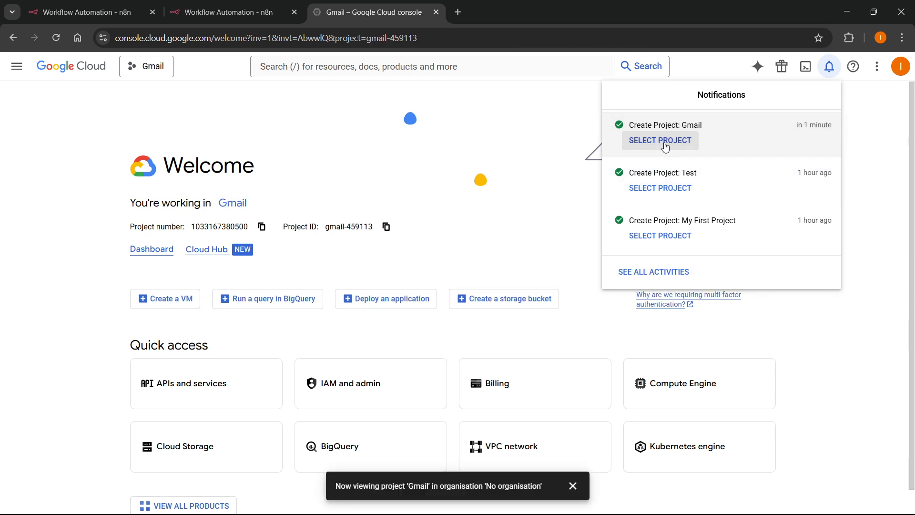
click(295, 149)
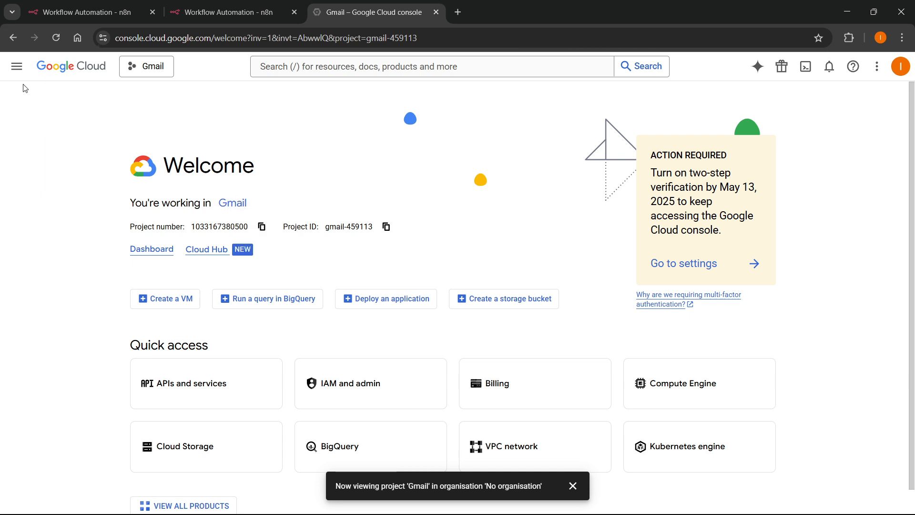
click(14, 71)
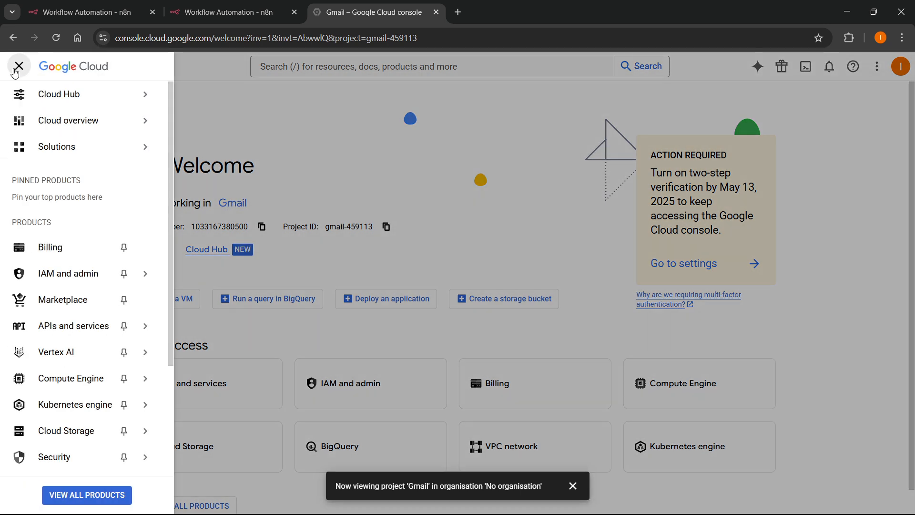
mouse_move(91, 333)
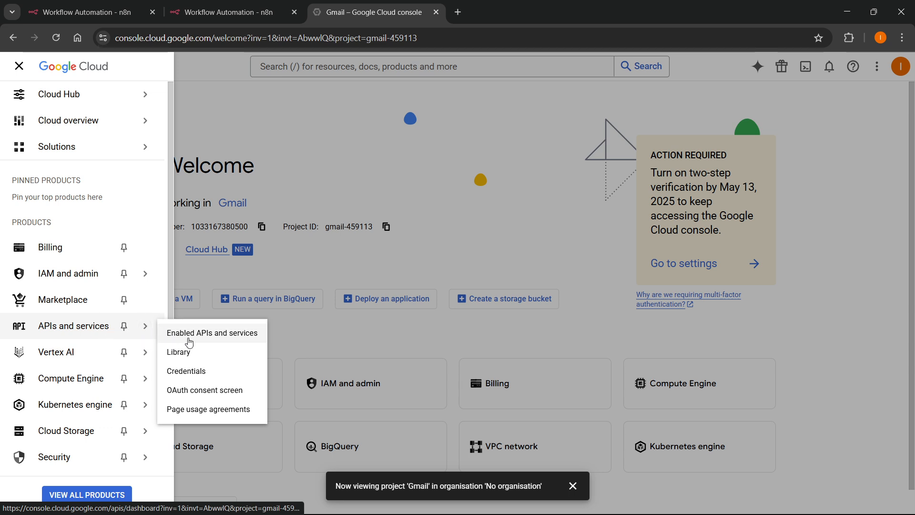
click(194, 396)
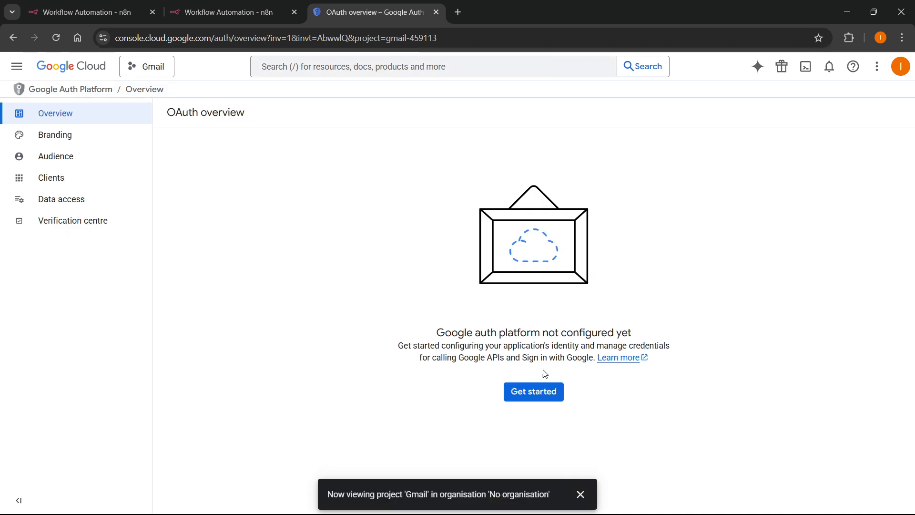
Start the Google auth platform setup with app name 'Gmail to n8n' and the account's support email.
click(586, 495)
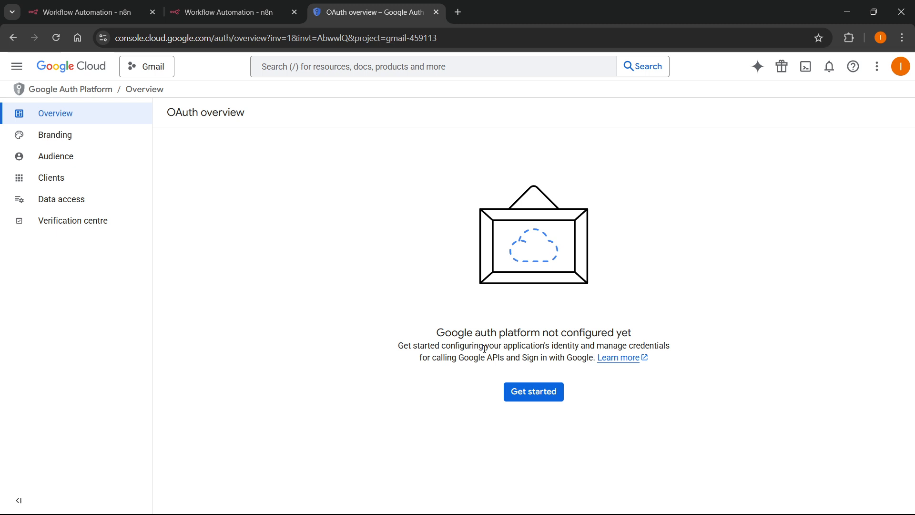
drag(437, 337, 658, 334)
click(666, 327)
click(531, 399)
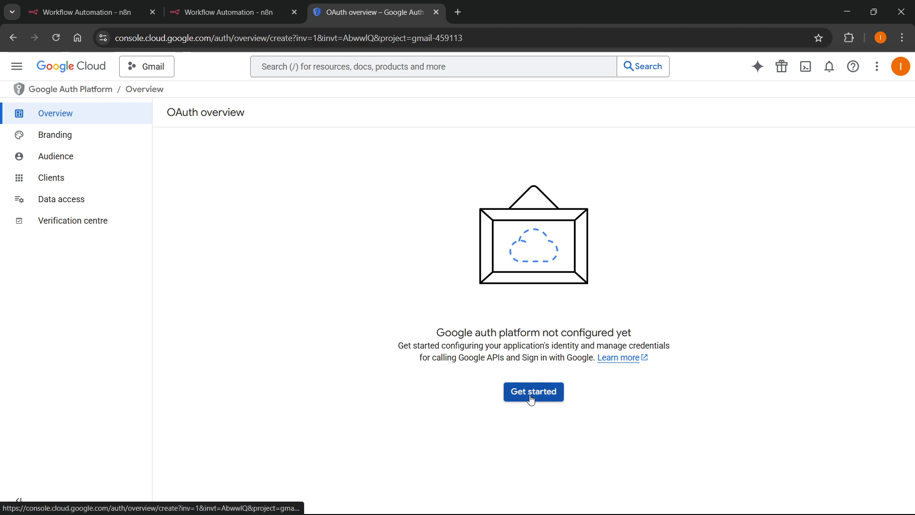
click(254, 189)
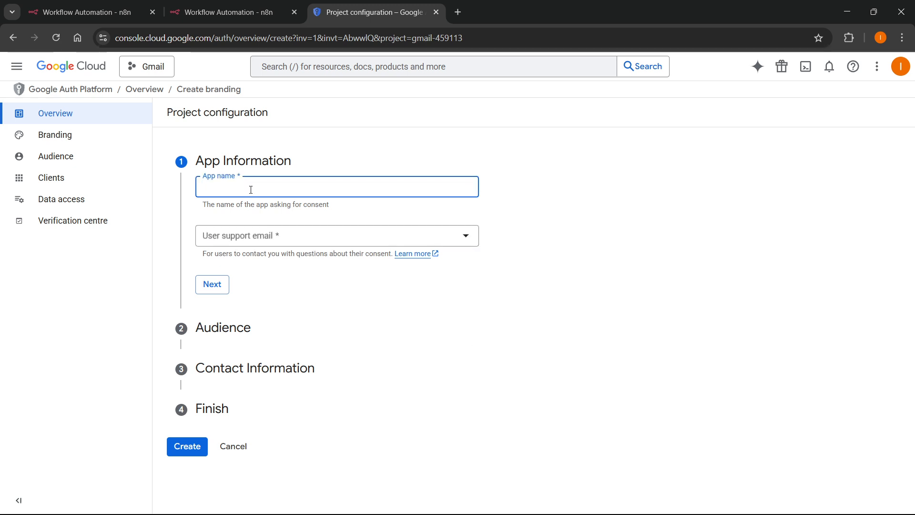
text(Gmail)
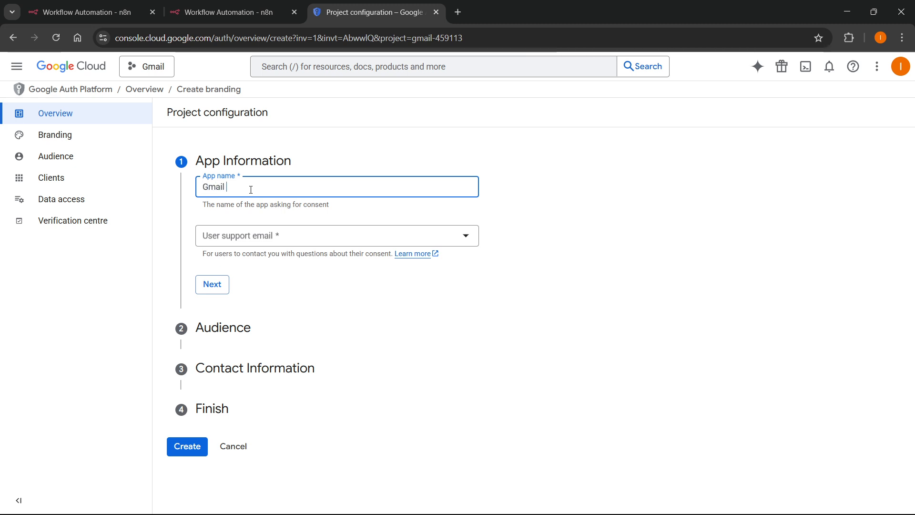
text( to n8n)
click(257, 236)
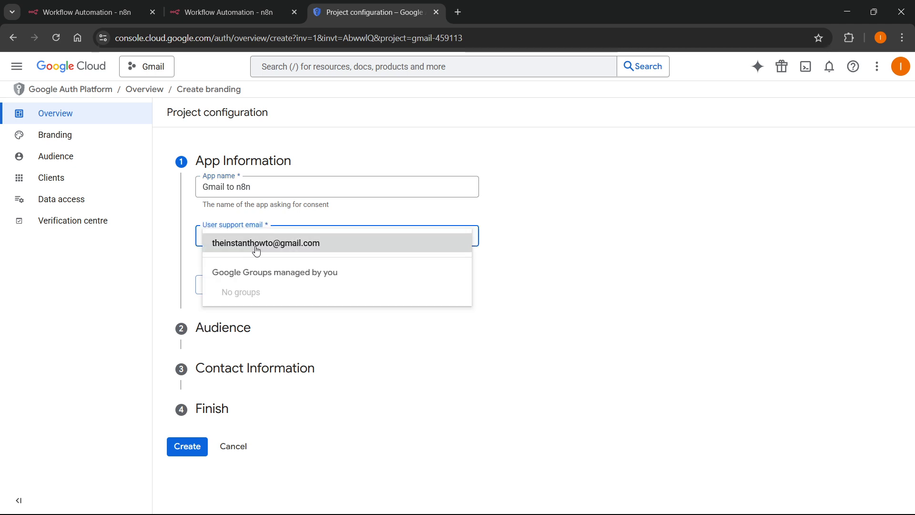
click(256, 244)
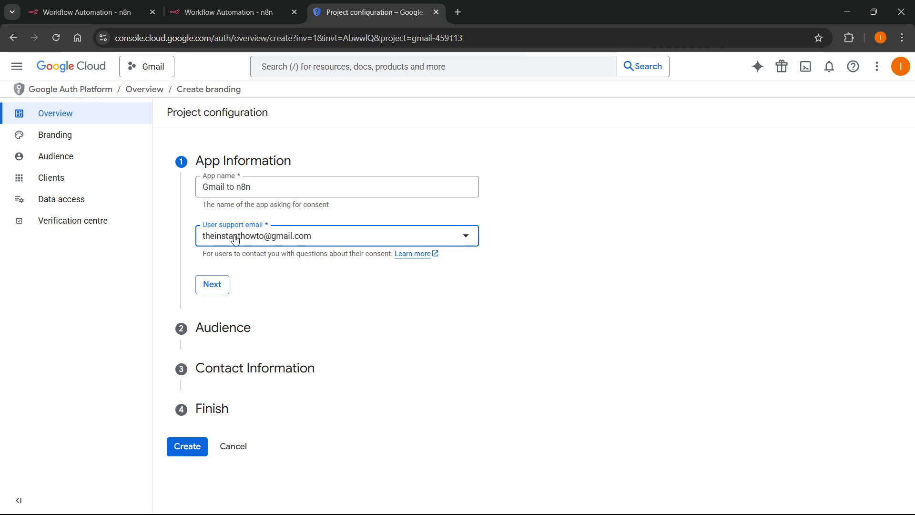
click(229, 284)
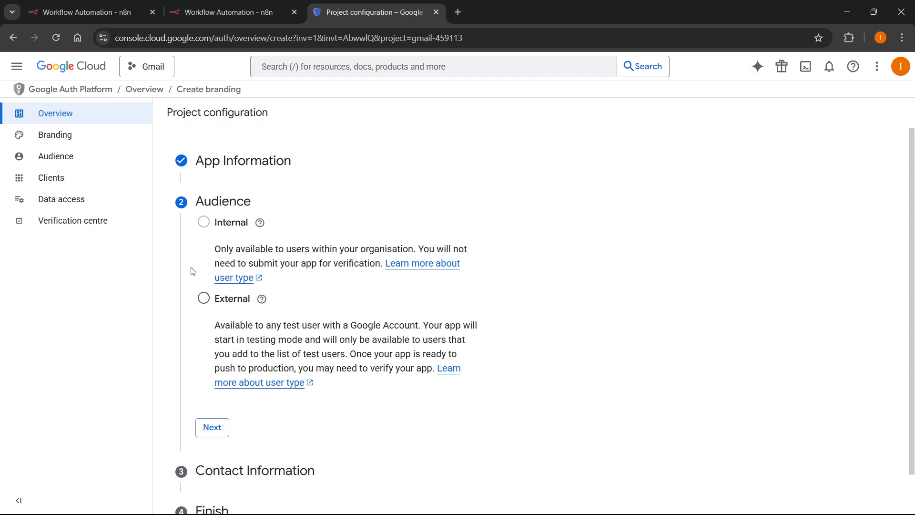
Choose an External audience, add a contact email, accept the user data policy, and create the configuration.
click(202, 301)
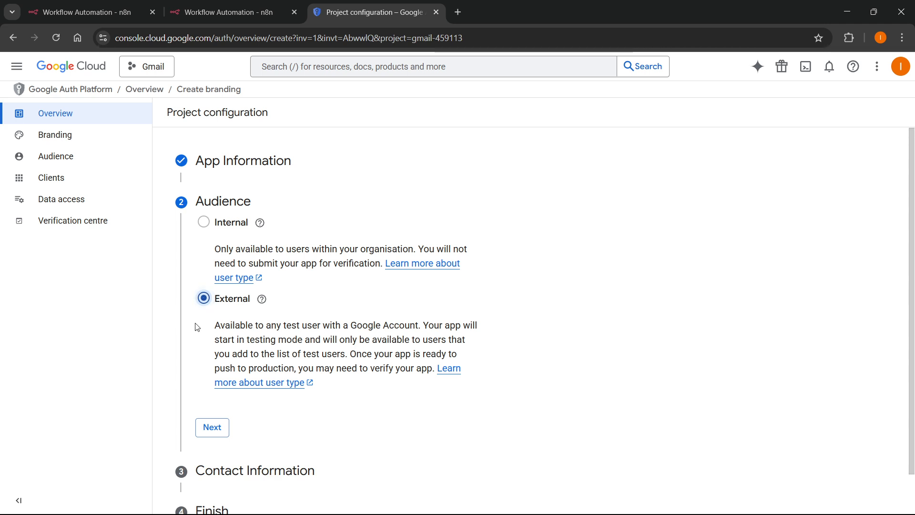
scroll(198, 324, down, 1)
click(214, 380)
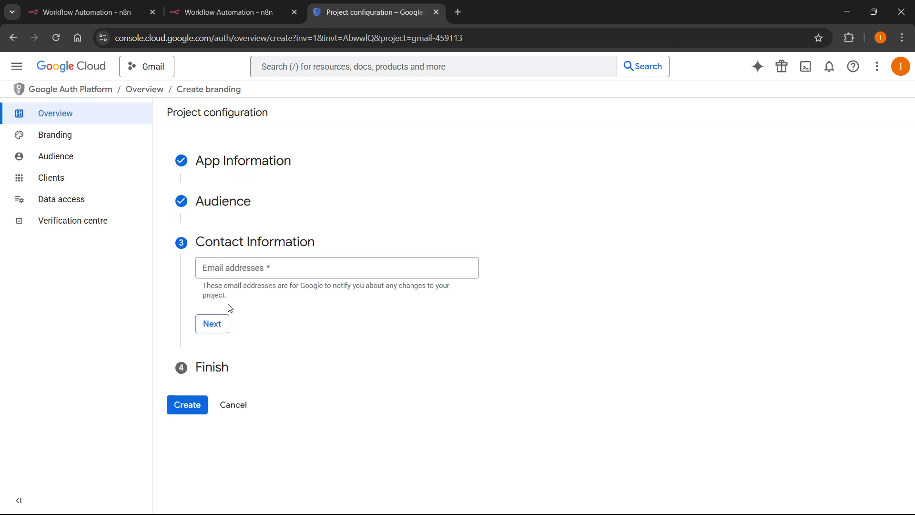
click(244, 267)
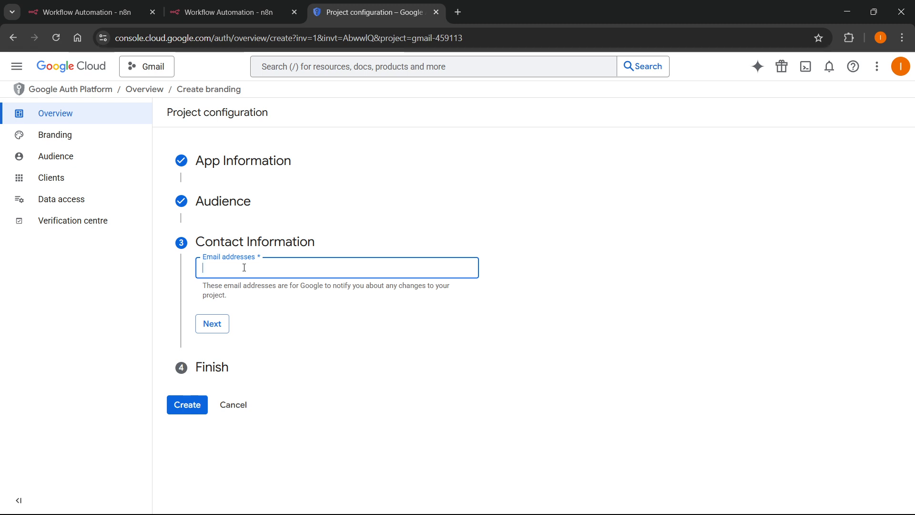
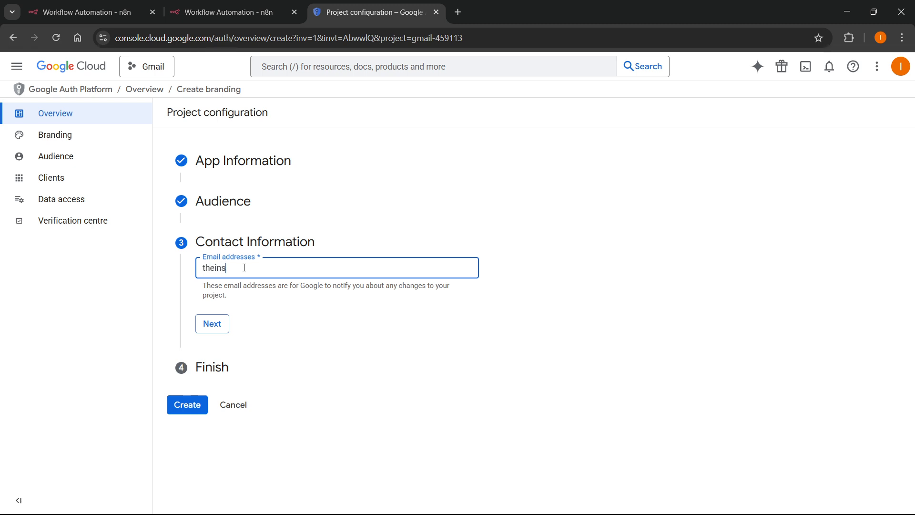
click(217, 325)
click(204, 302)
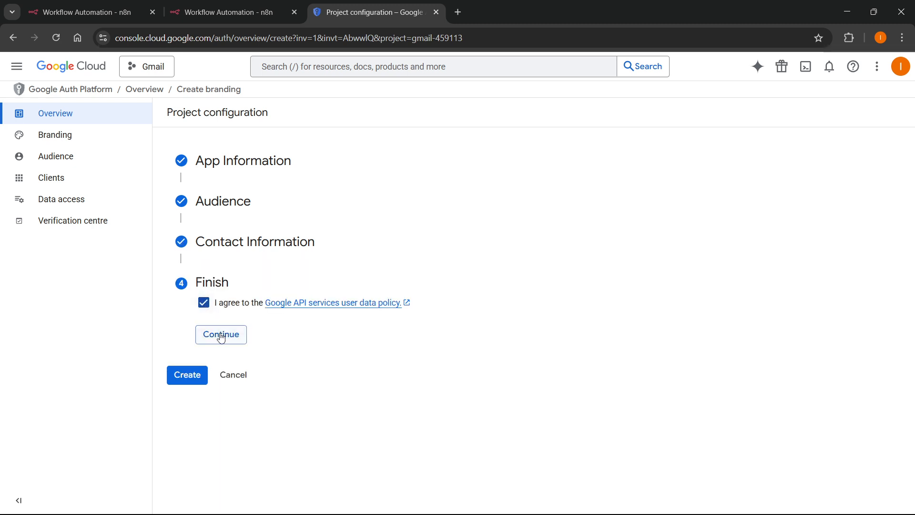
click(221, 334)
click(193, 319)
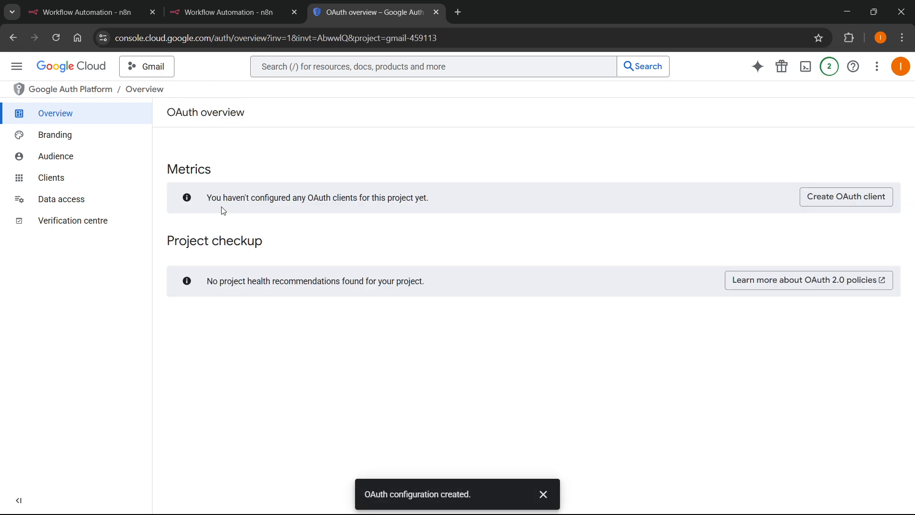
Start a Web application OAuth client named 'Gmail to n8n'.
click(841, 201)
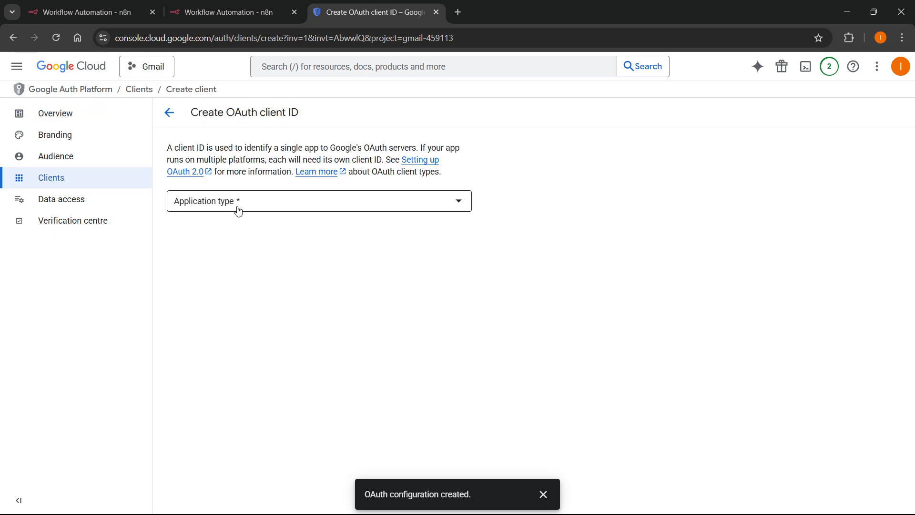
click(239, 211)
click(212, 208)
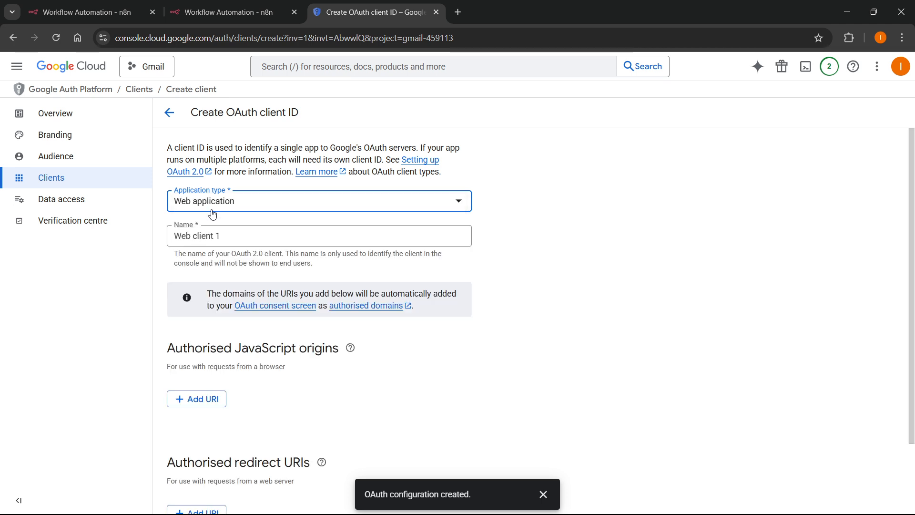
click(210, 234)
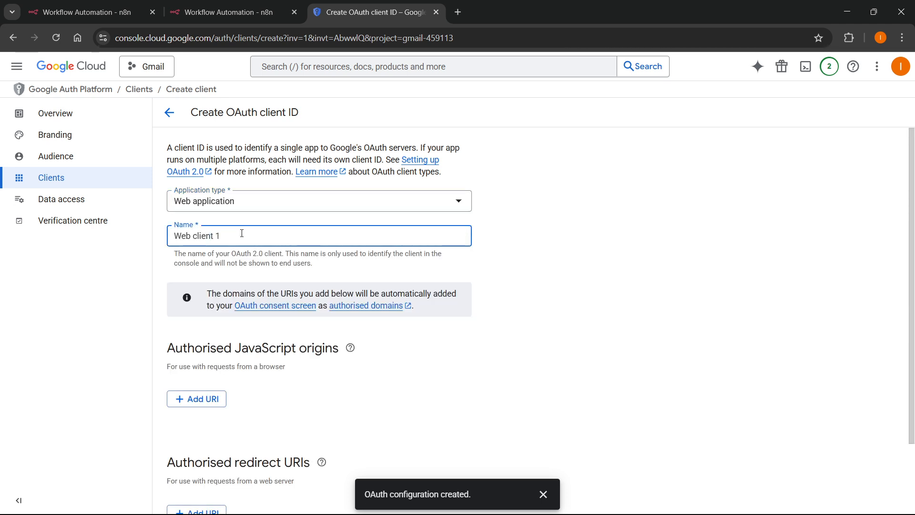
key(ctrl+a)
text(Gmail to)
scroll(241, 234, down, 3)
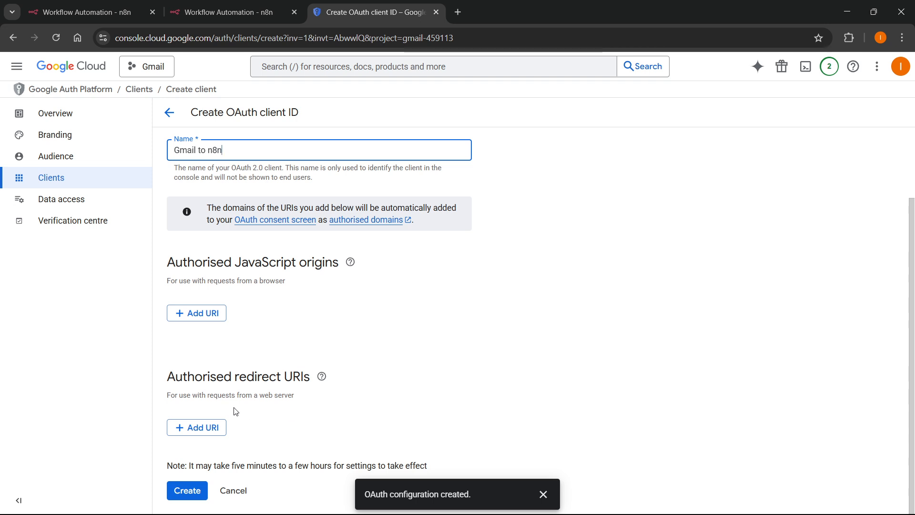
click(209, 428)
scroll(229, 386, down, 1)
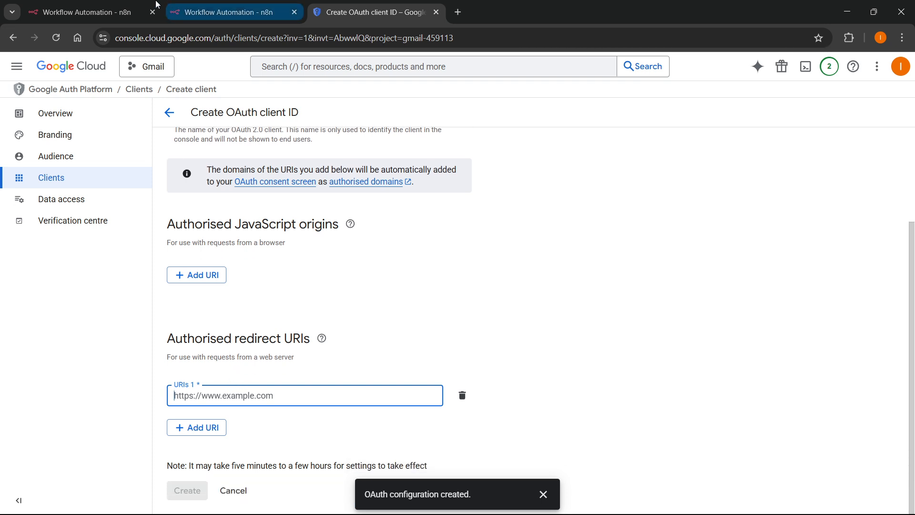
click(133, 4)
click(212, 4)
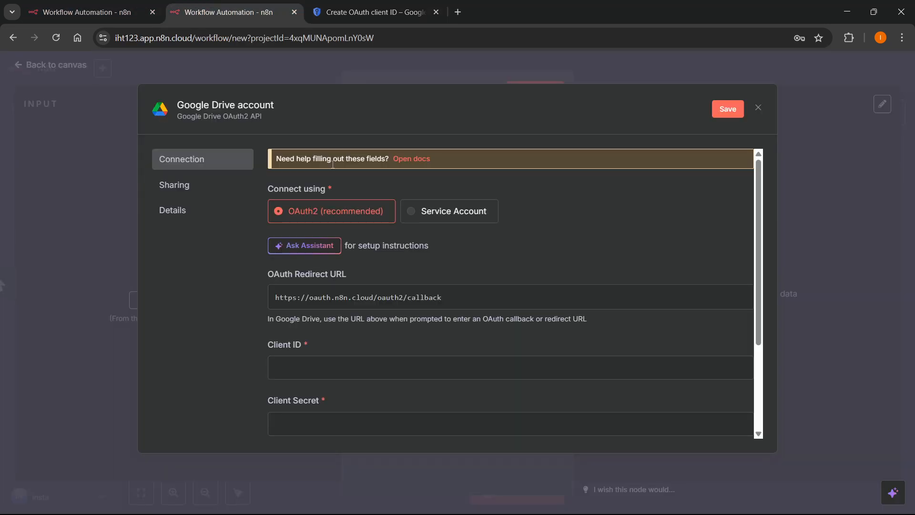
click(82, 11)
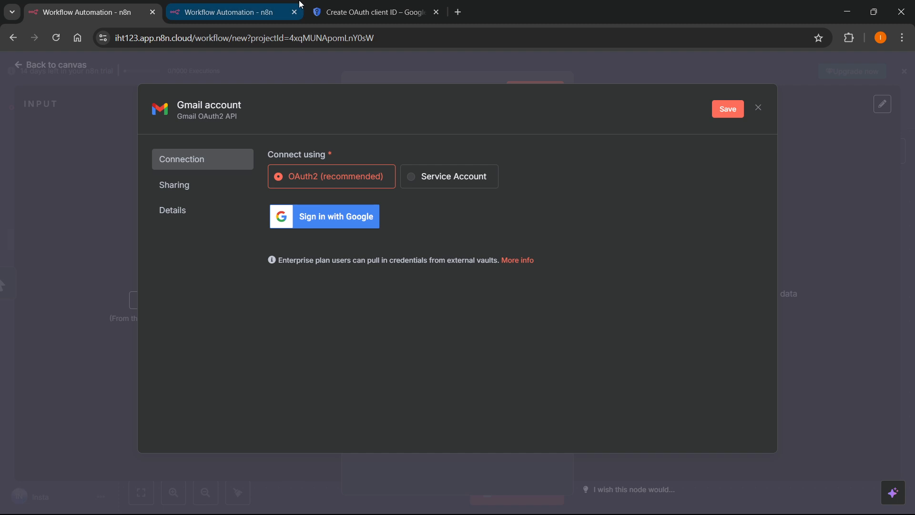
click(224, 12)
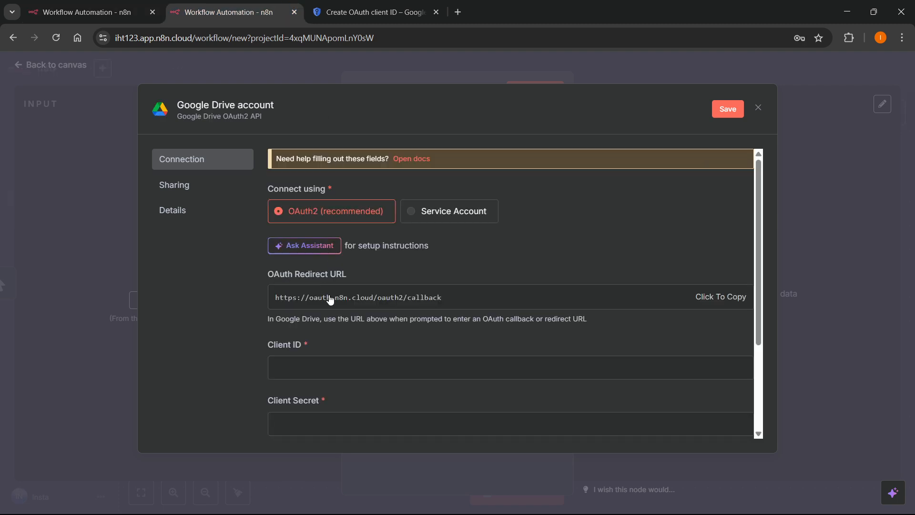
click(717, 297)
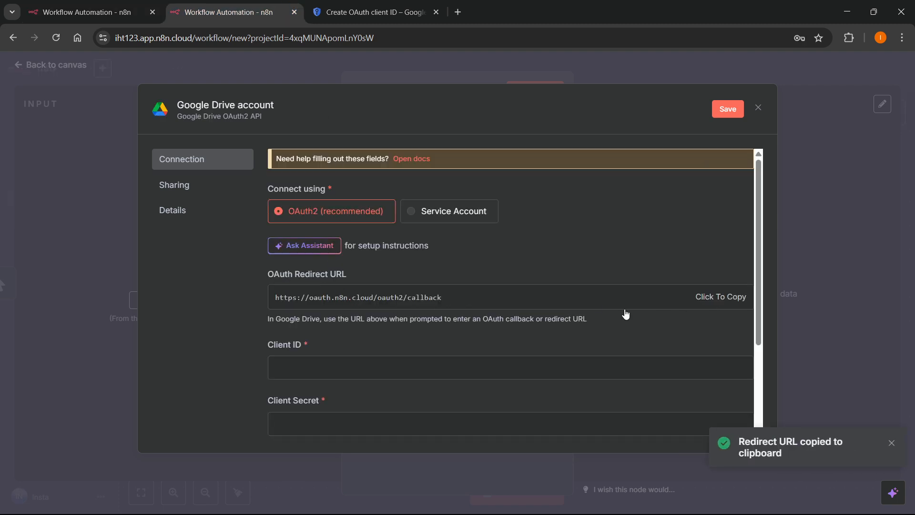
click(371, 12)
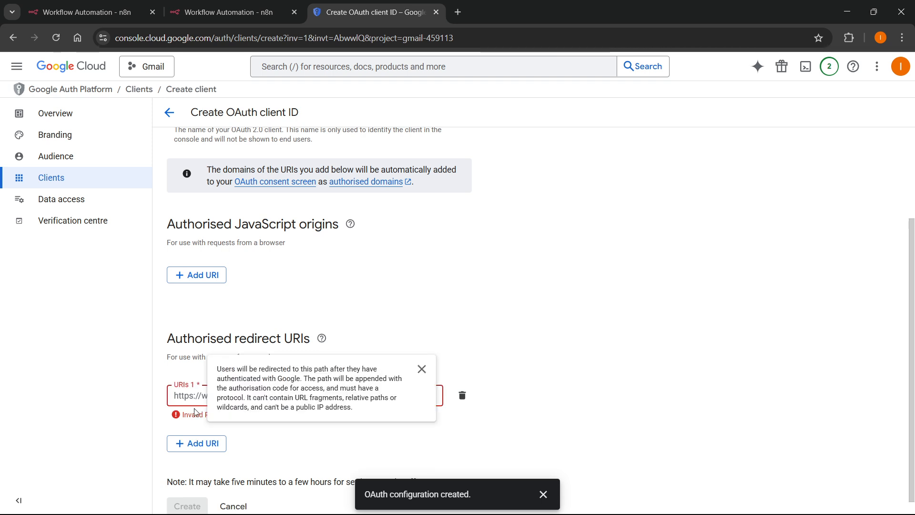
key(ctrl+v)
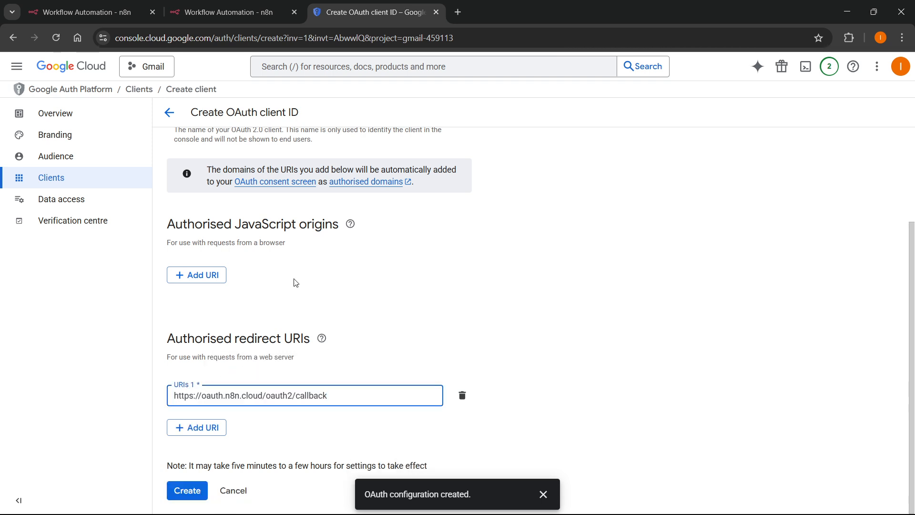
click(184, 490)
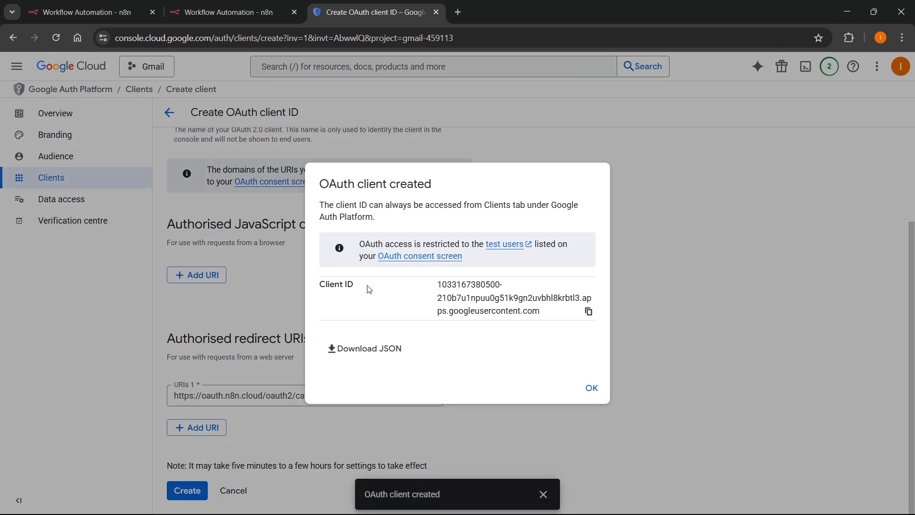
Open the Gmail to n8n client's details, copy its Client ID, and return to n8n.
click(591, 393)
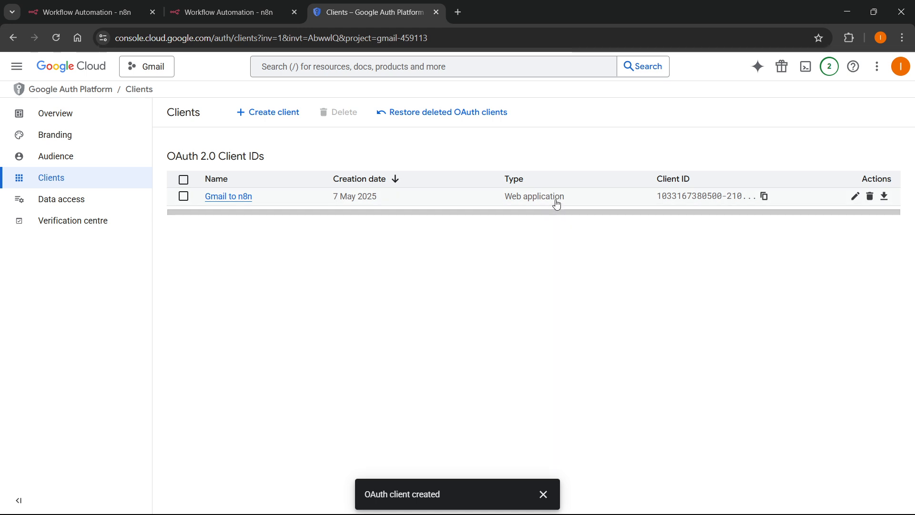
click(856, 200)
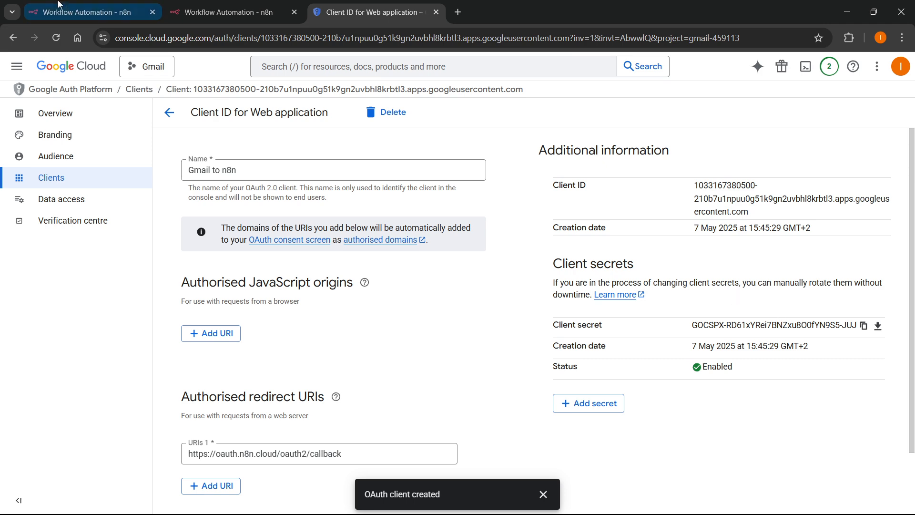
click(8, 43)
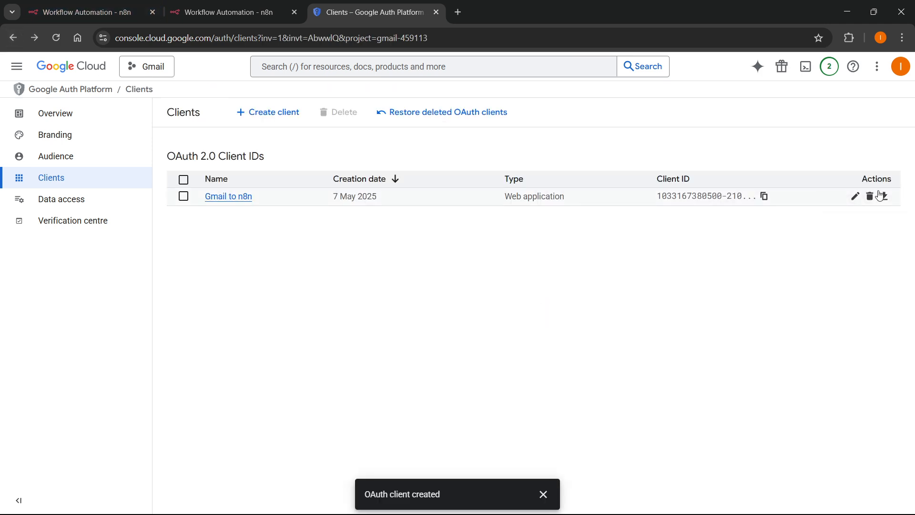
click(885, 197)
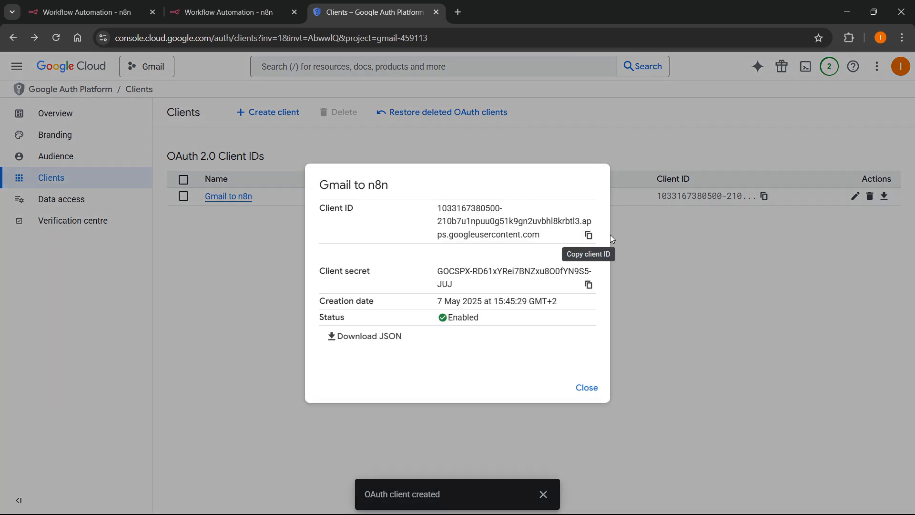
click(594, 238)
click(94, 6)
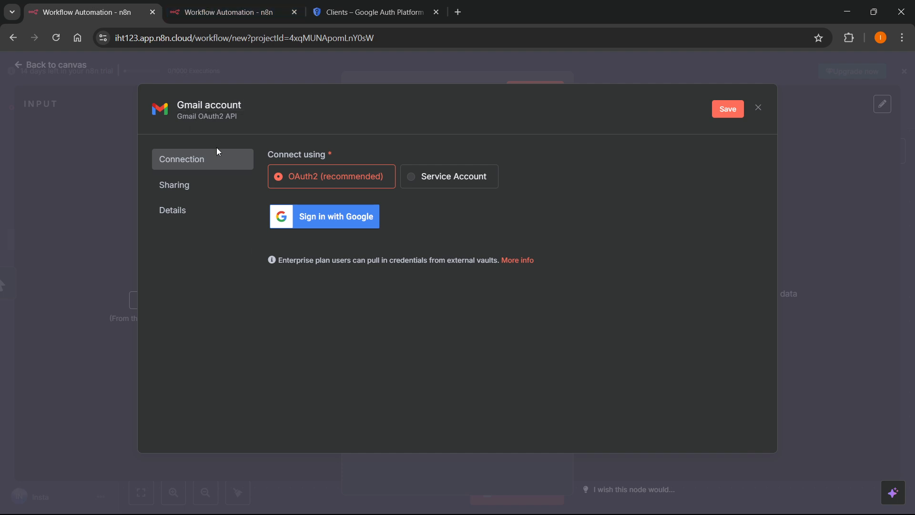
Paste the new Client ID and Client Secret into the n8n Google Drive credential.
click(259, 9)
scroll(331, 348, down, 3)
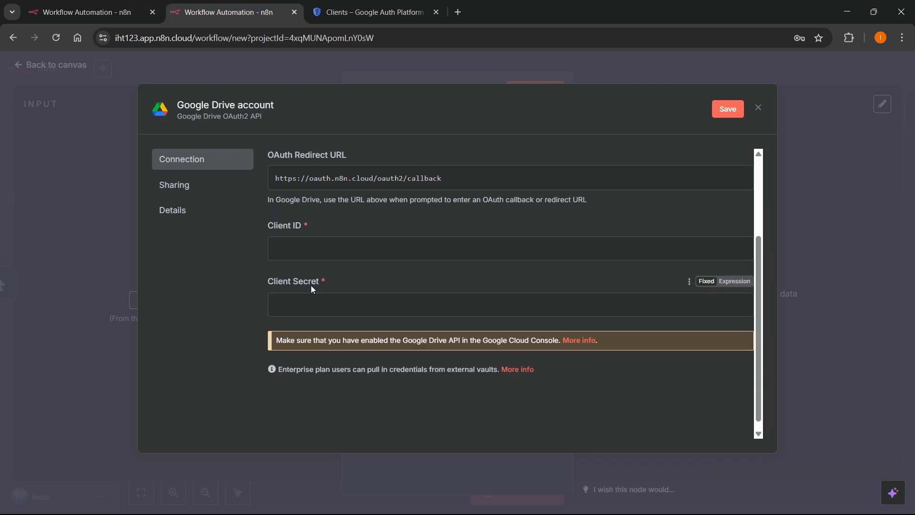
click(429, 252)
key(ctrl+v)
key(ctrl+Tab)
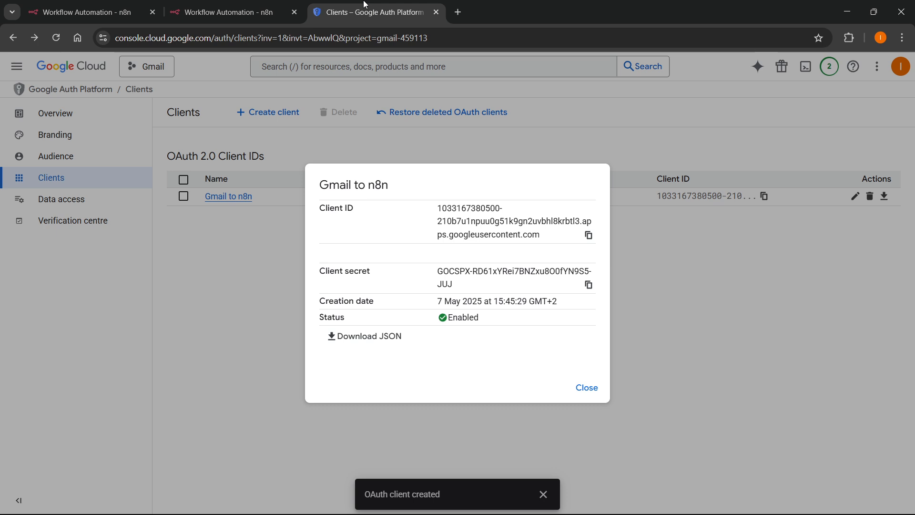
click(588, 286)
click(252, 10)
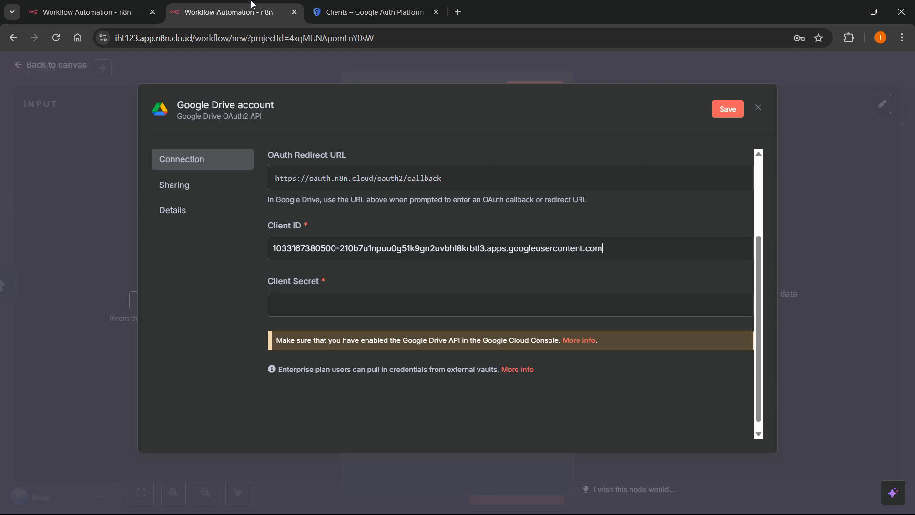
click(320, 305)
key(ctrl+v)
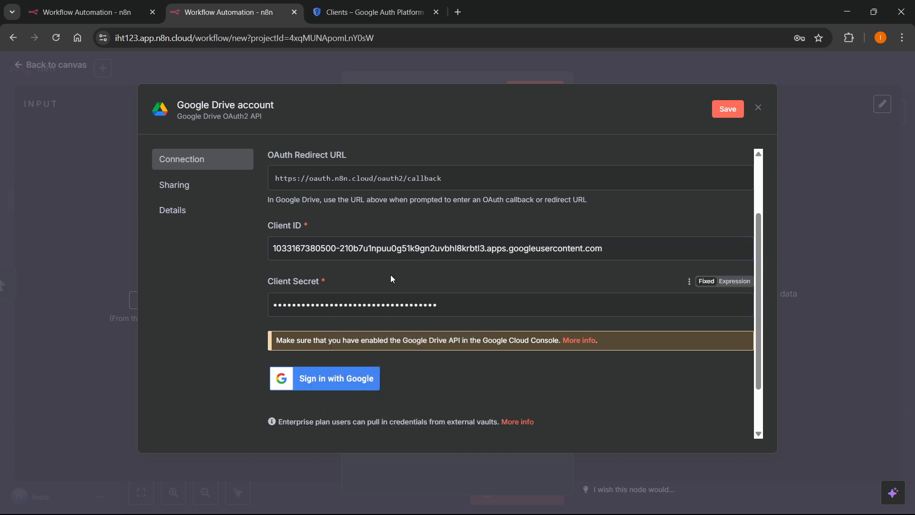
Try signing in with Google, close the blocked sign-in window, and return to the Gmail credential.
click(334, 380)
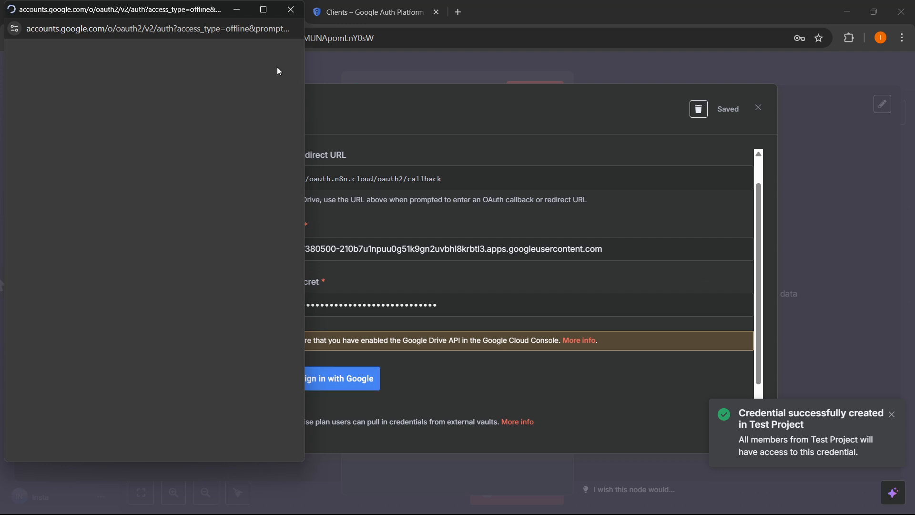
click(134, 182)
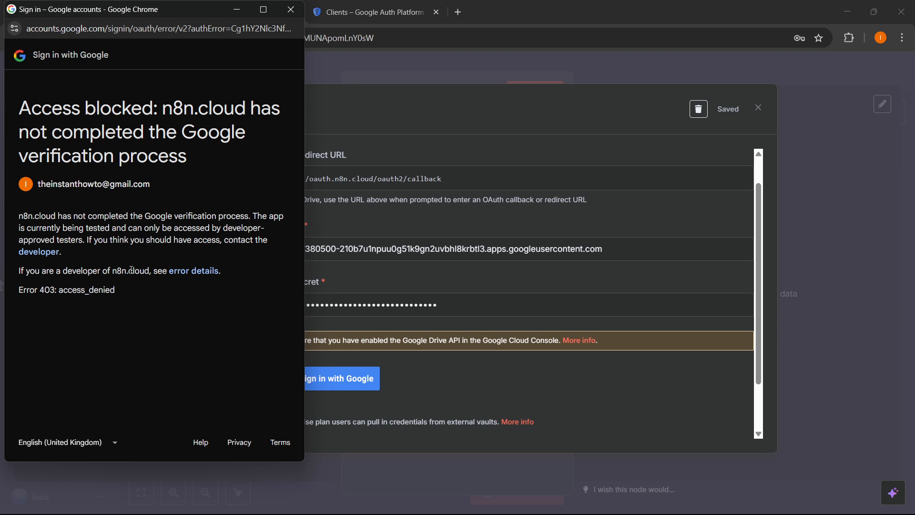
click(290, 9)
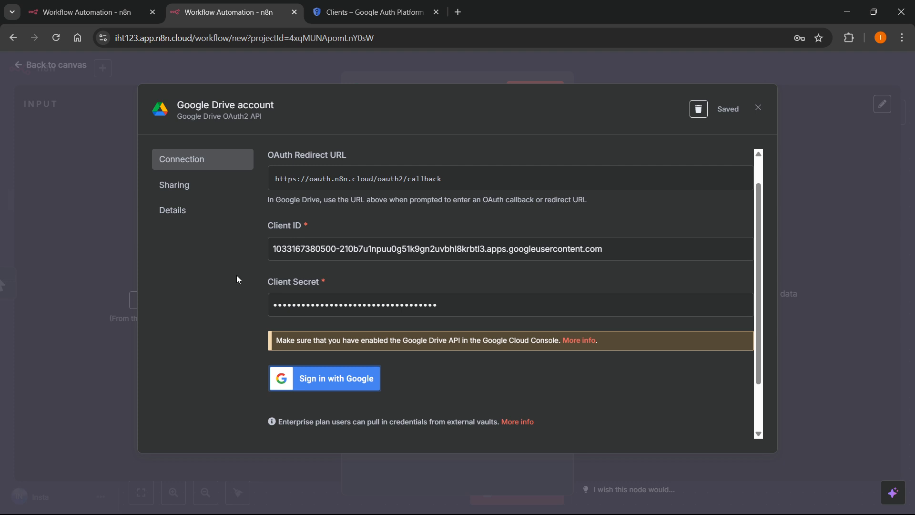
click(123, 21)
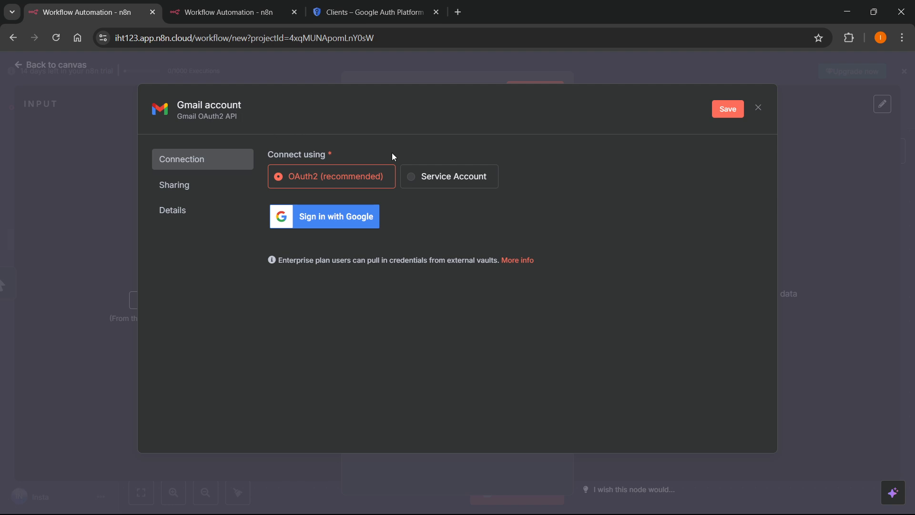
Authorize the Gmail account credential through Google sign-in, then close it and return to the workflow canvas.
click(317, 227)
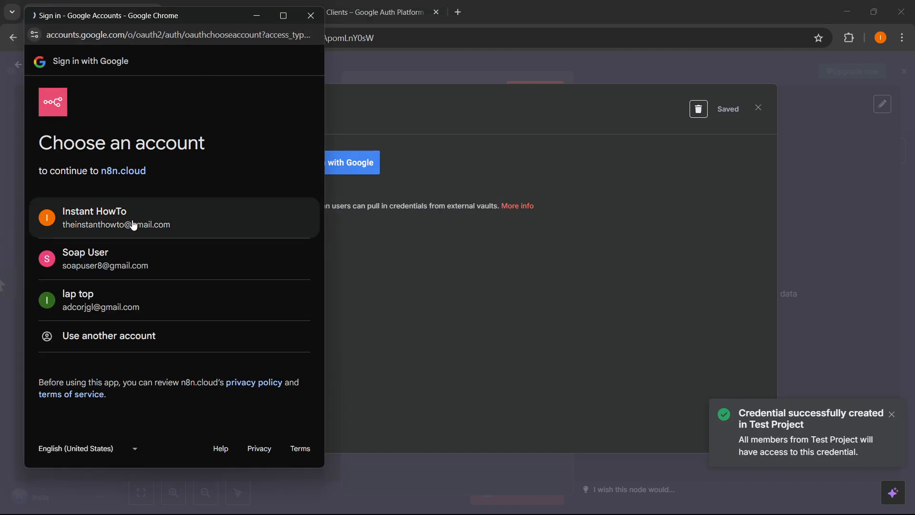
click(134, 225)
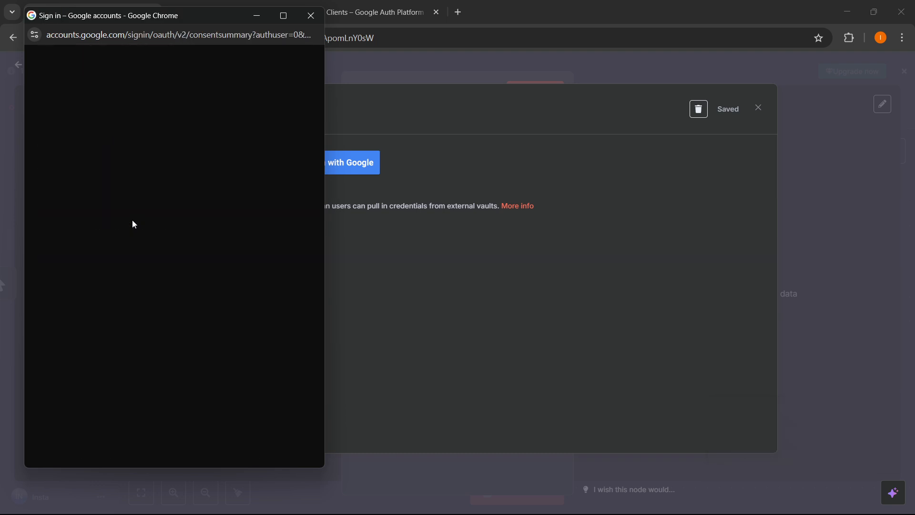
scroll(95, 253, down, 5)
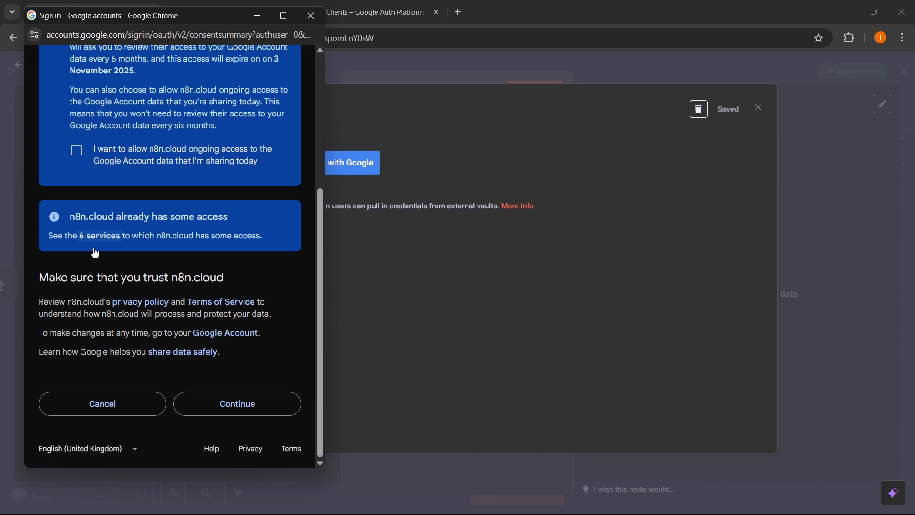
scroll(95, 253, up, 5)
scroll(262, 311, down, 5)
click(241, 409)
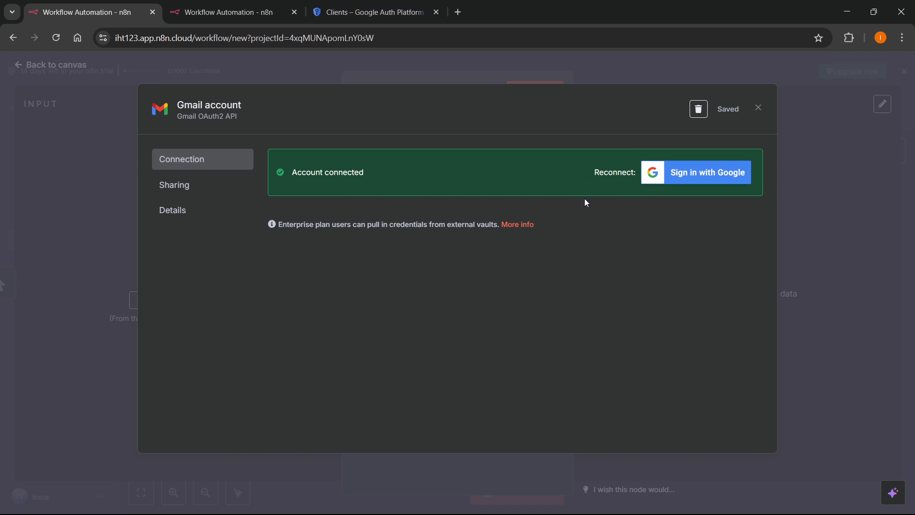
click(758, 107)
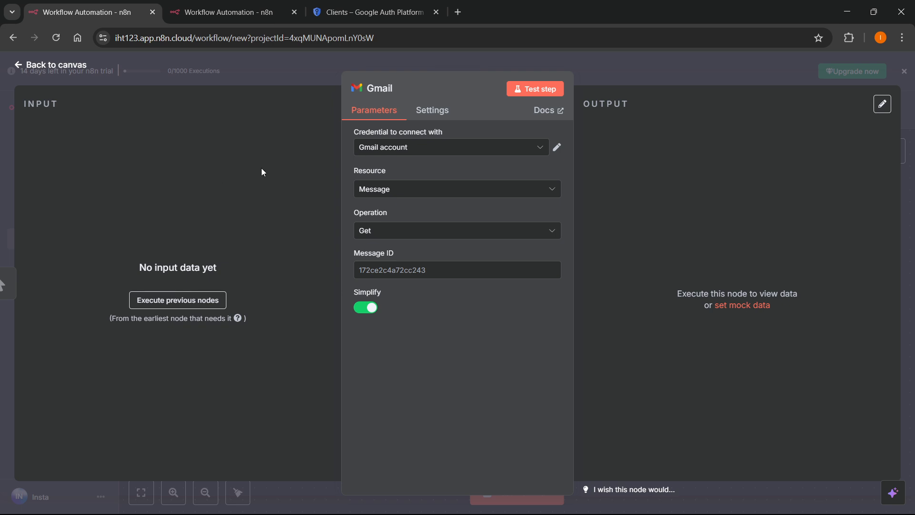
key(Escape)
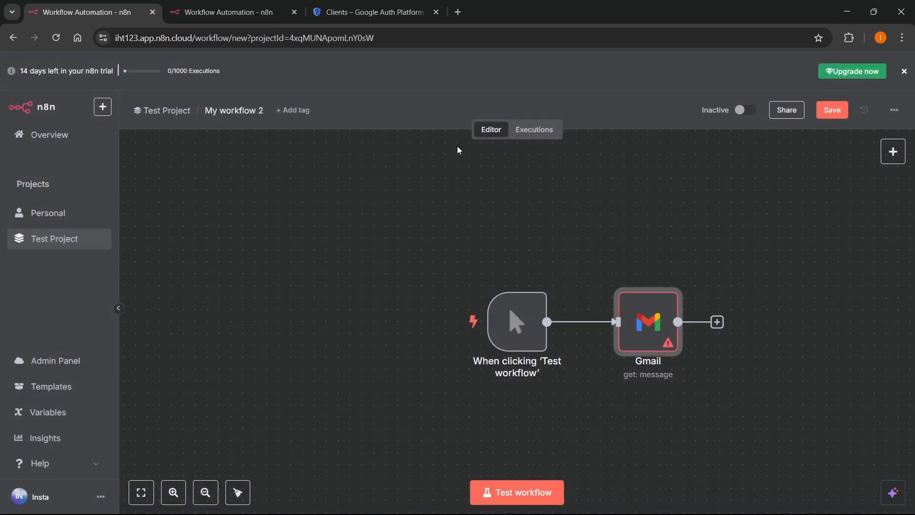